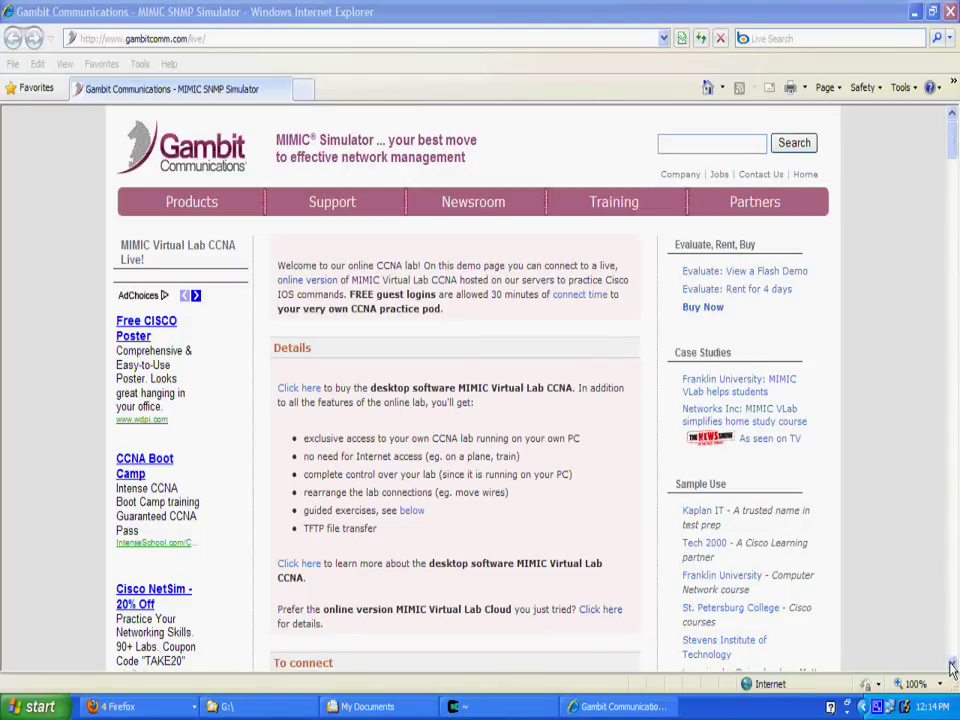
Reserve the free Live! CCNA Demo pod and go straight to it.
scroll(715, 505, "down", 3)
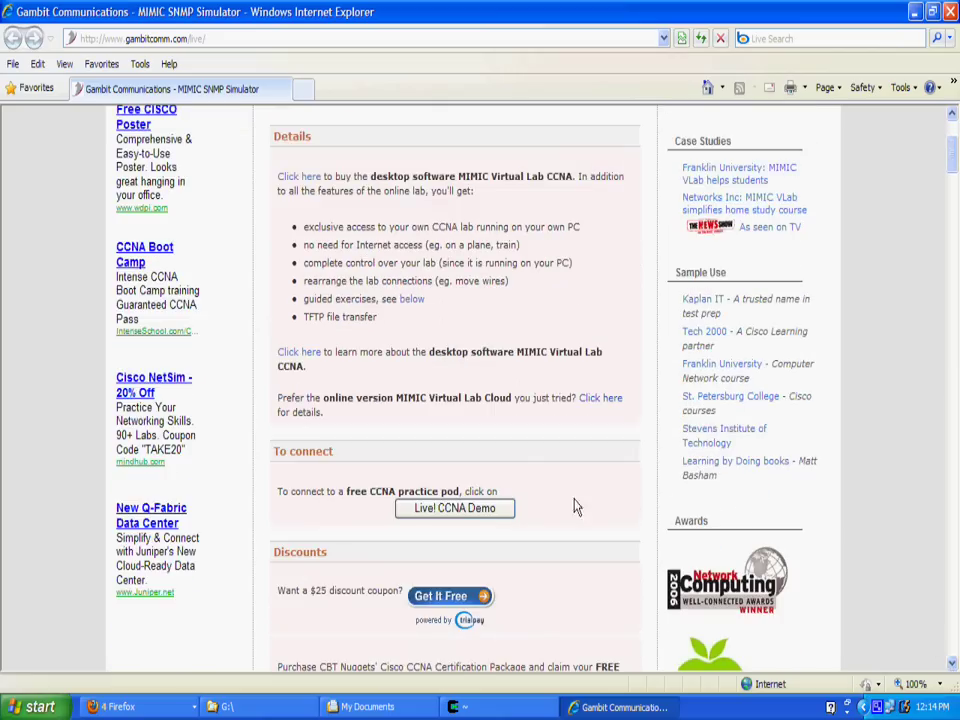
left_click(489, 512)
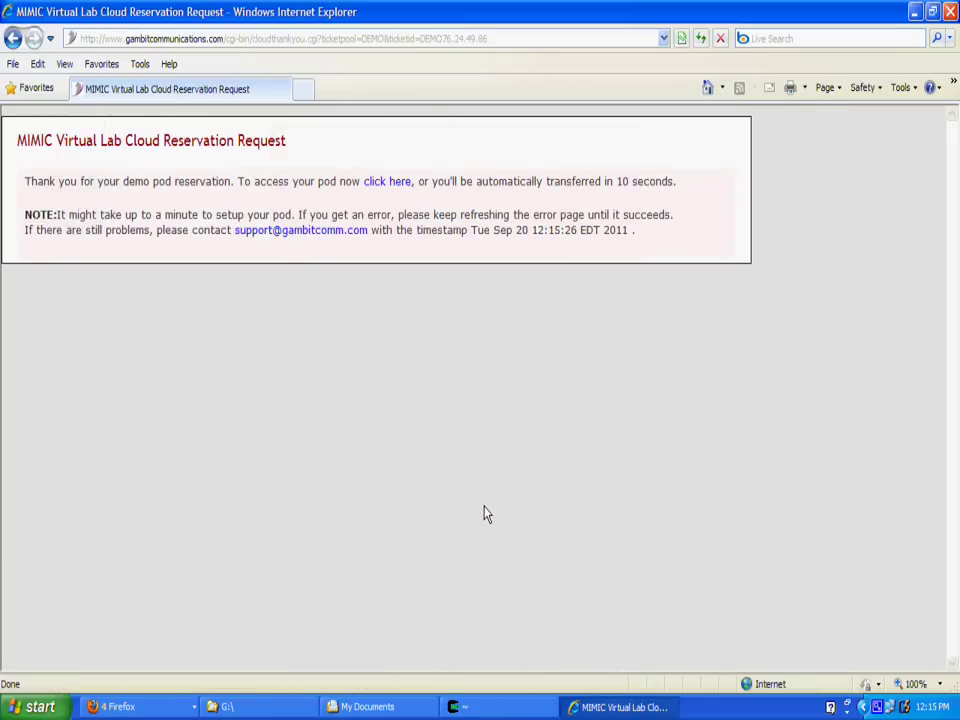
left_click(388, 191)
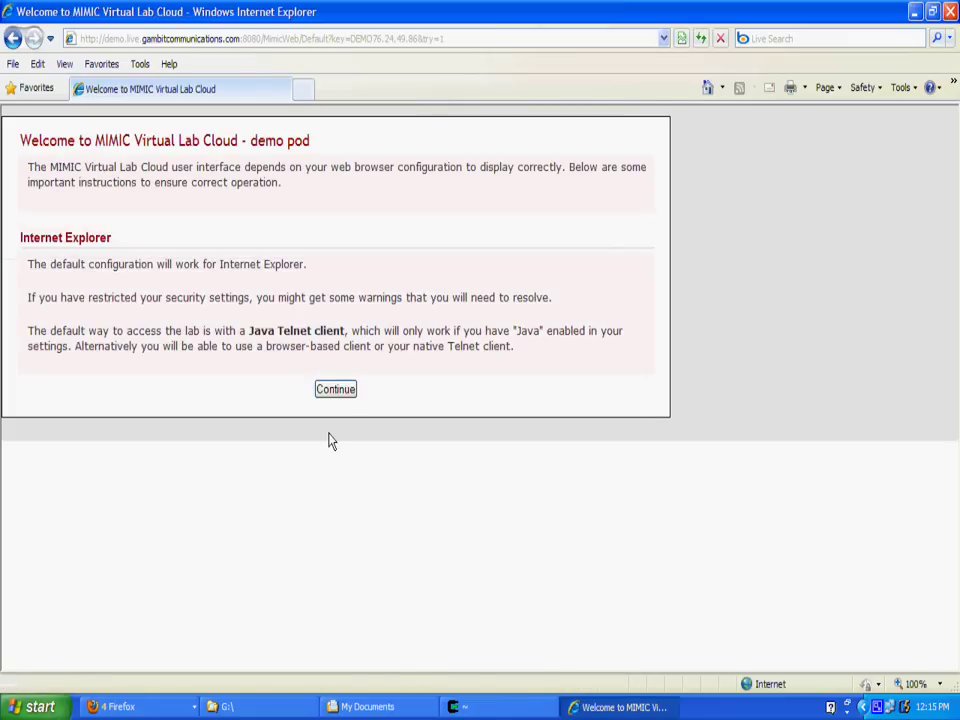
Continue past the welcome page and dismiss the 'To get started' tips popup.
left_click(335, 390)
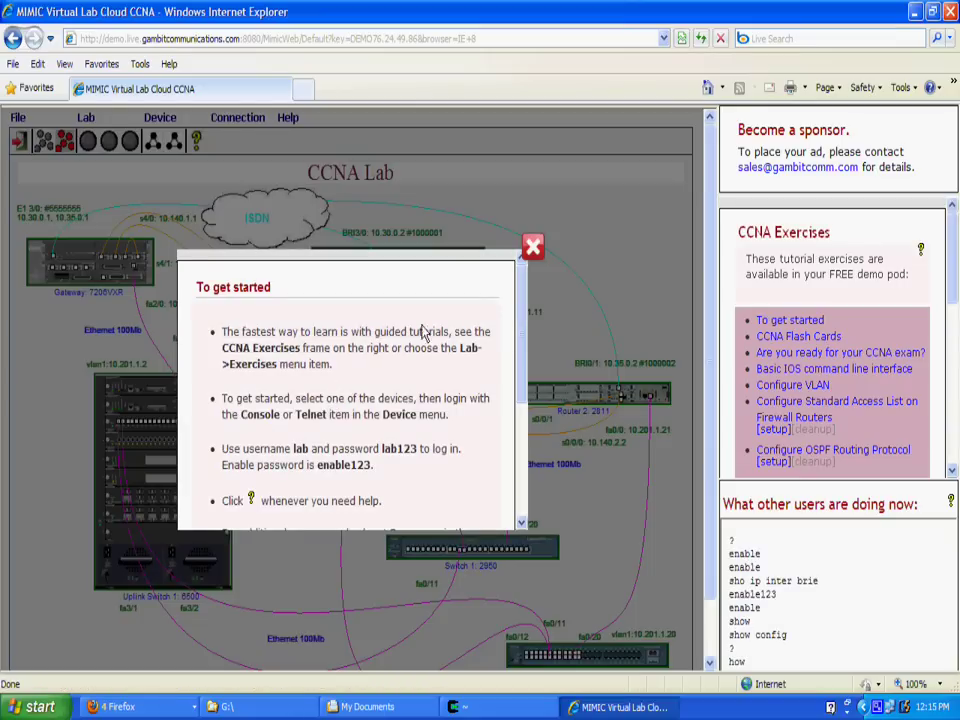
left_click(532, 250)
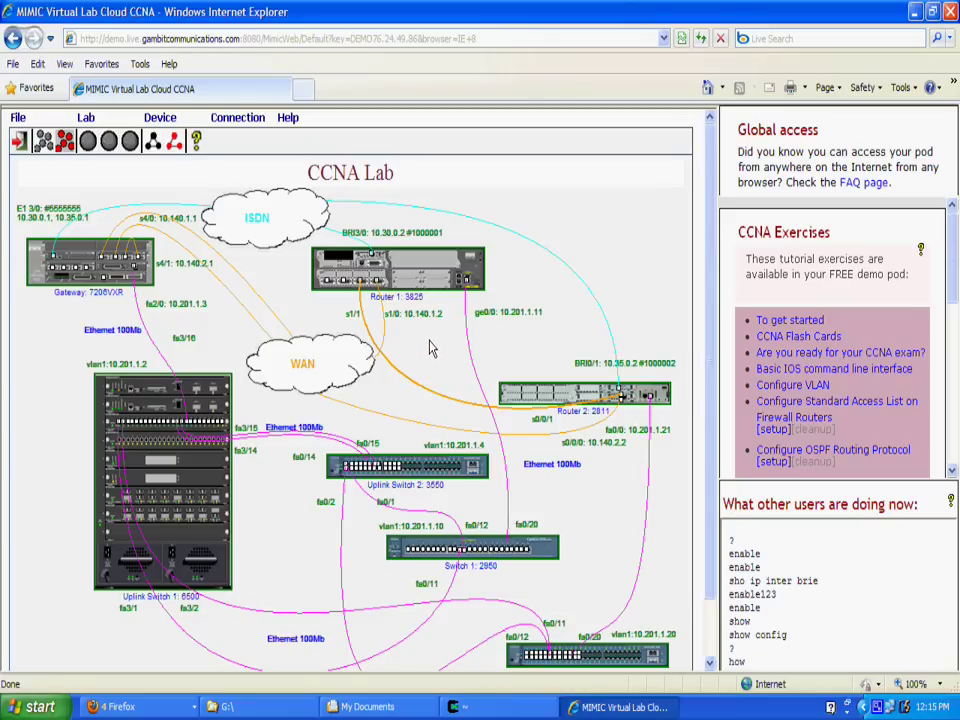
Open a console to Router 1, move it upper left, and log in with the lab credentials.
right_click(416, 268)
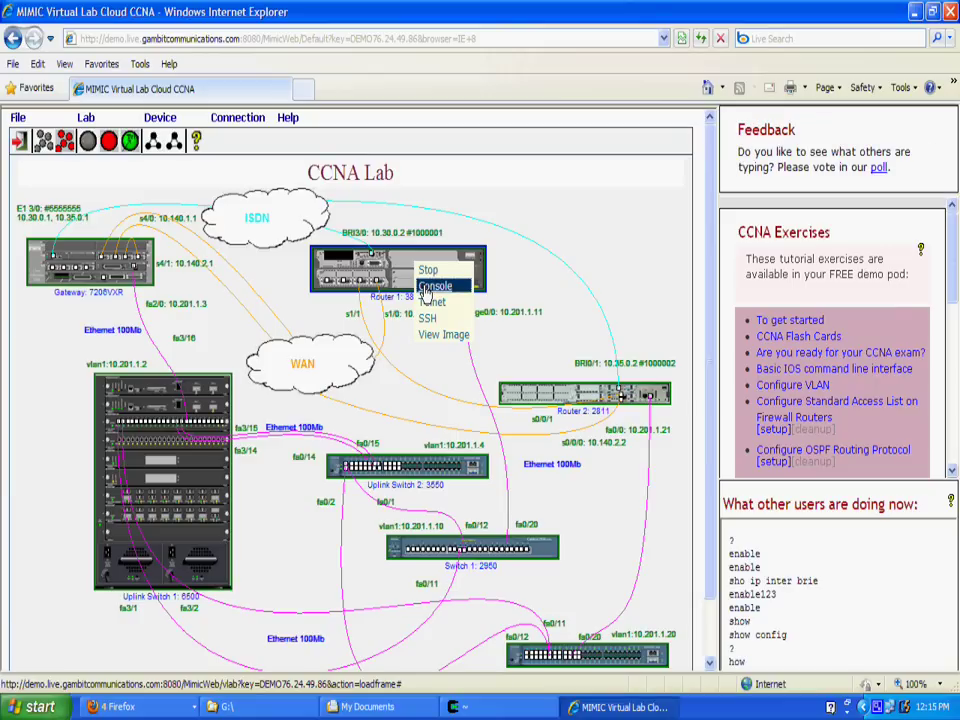
left_click(425, 289)
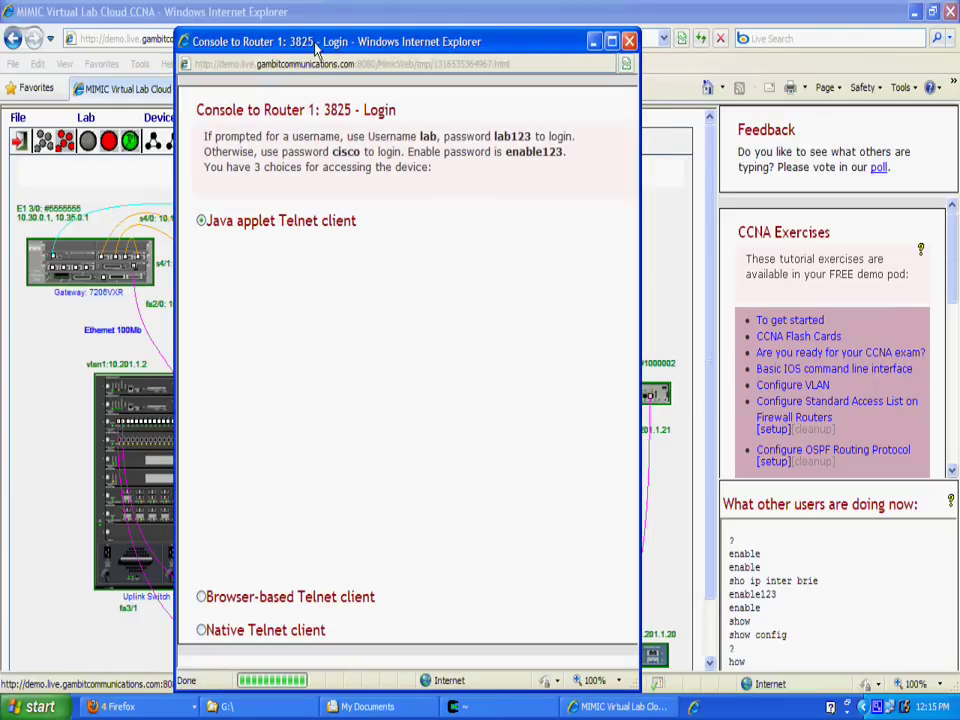
left_click_drag(316, 46, 212, 38)
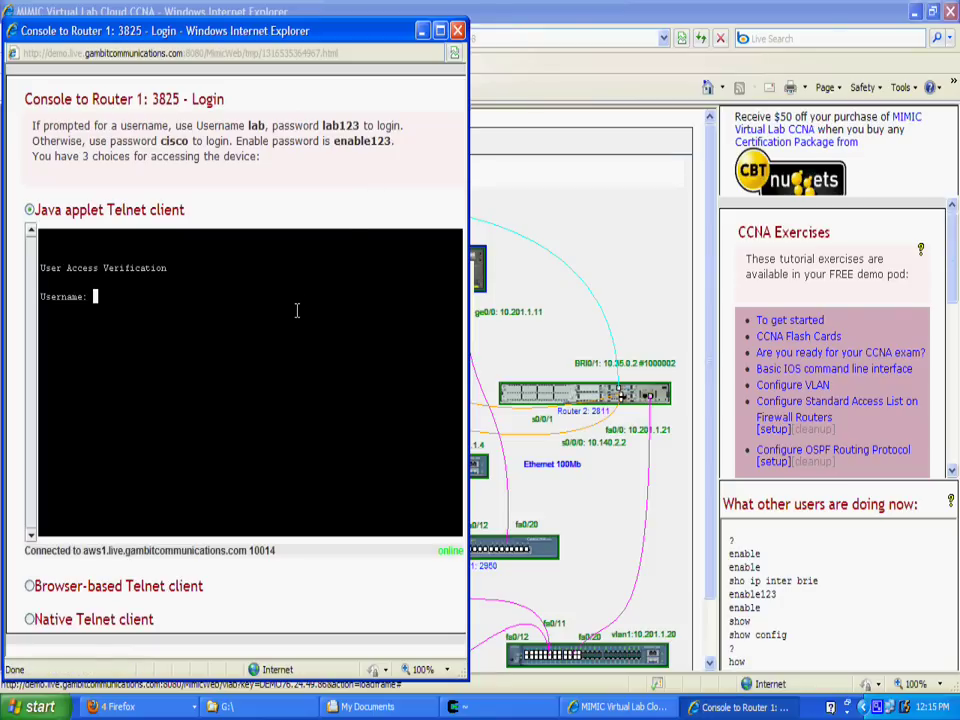
type("lab")
key("Return")
type("lab123")
key("Return")
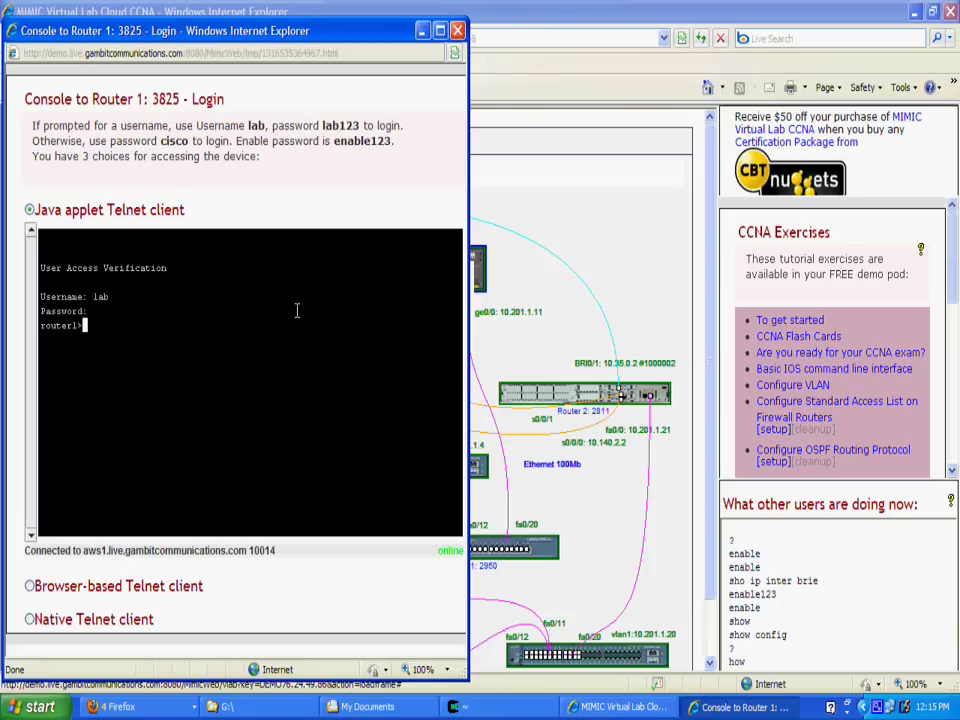
Run show ipv6 interface brief on Router 1, showing every interface unassigned.
type("show ipv6 inter")
key("Tab")
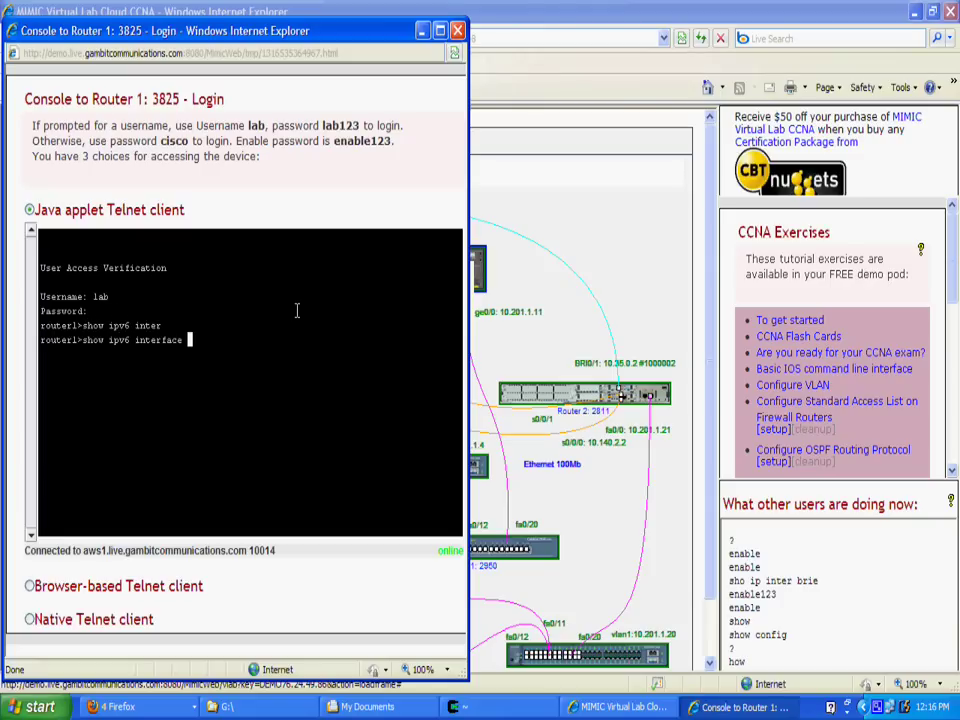
type("brief")
key("Return")
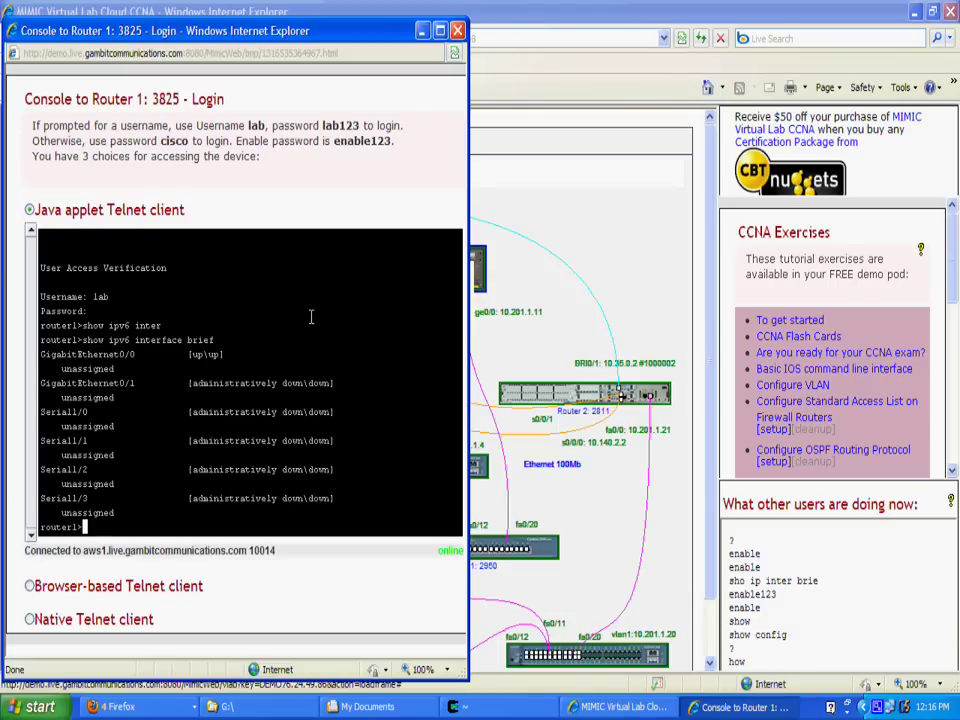
Open a Router 2 console to the right of Router 1's, then refocus Router 1's console.
left_click(519, 393)
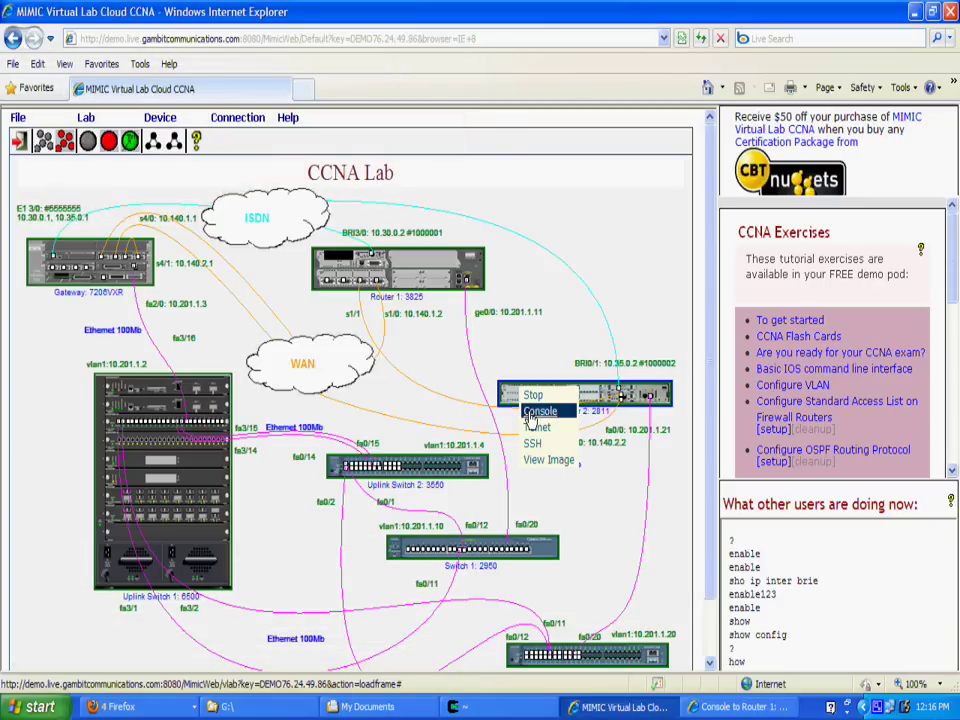
left_click(538, 411)
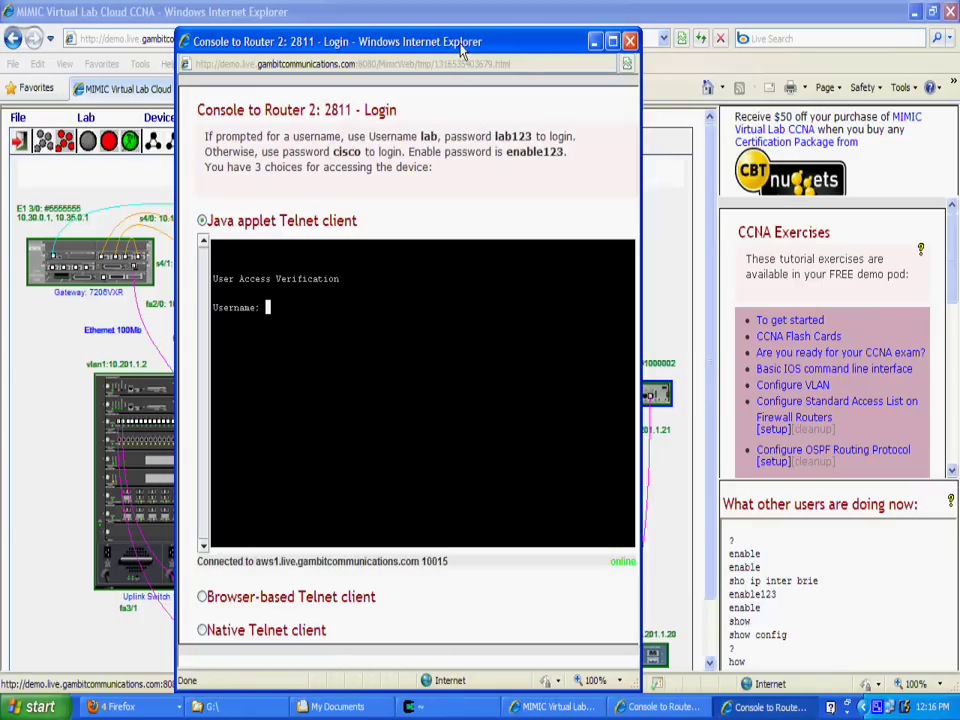
left_click_drag(462, 52, 749, 41)
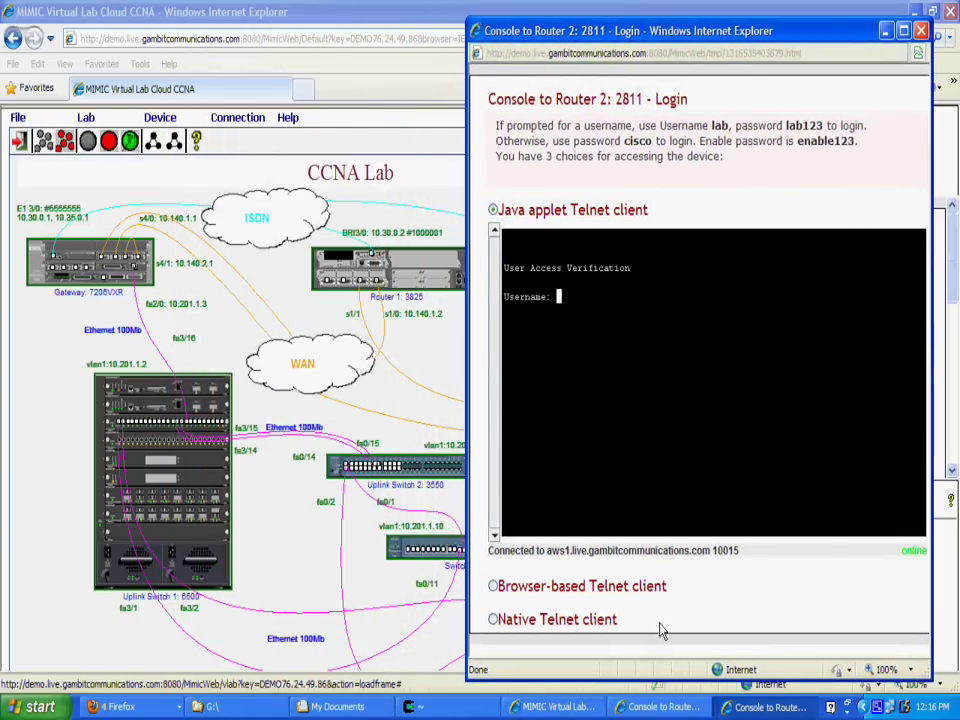
left_click(655, 707)
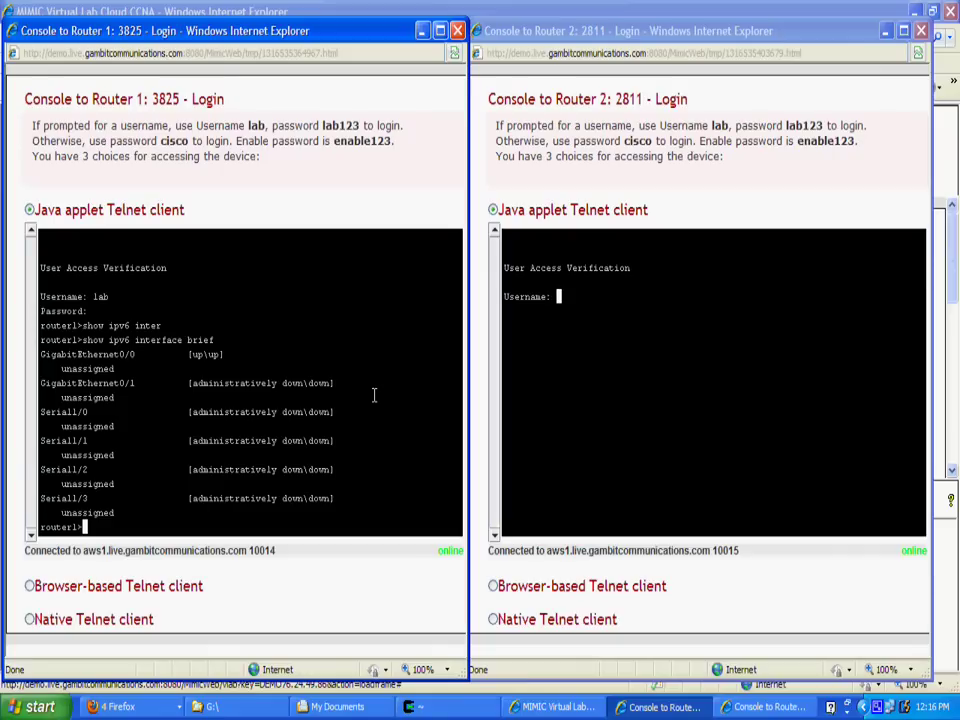
Enter global configuration on Router 1 and enable ipv6 unicast-routing.
type("enable")
key("Return")
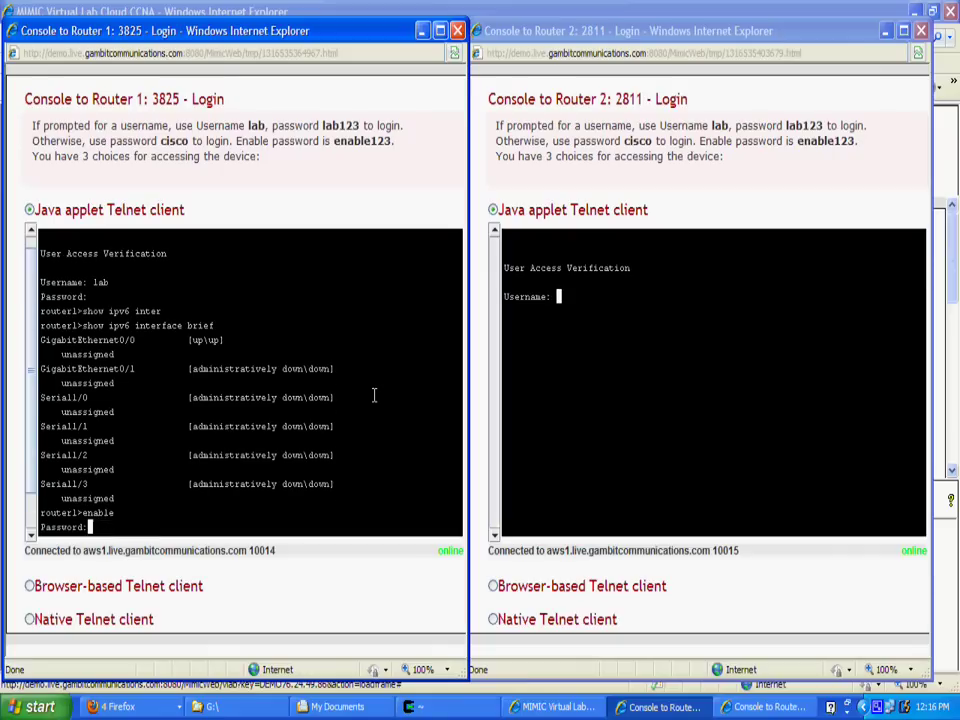
key("Return")
type("conf")
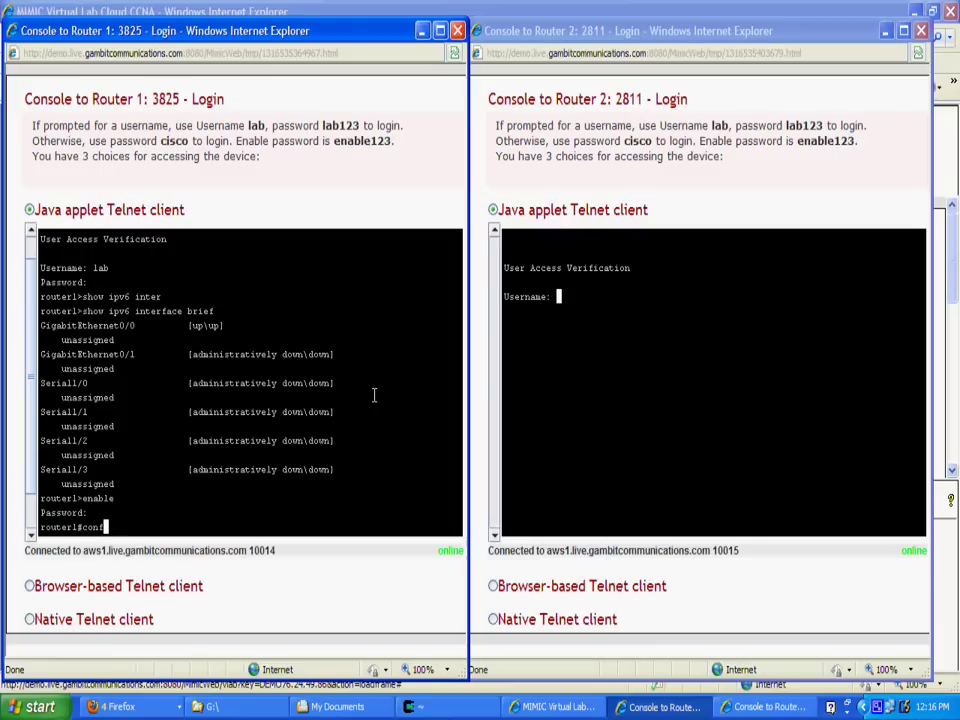
key("Tab")
type("term")
key("Tab")
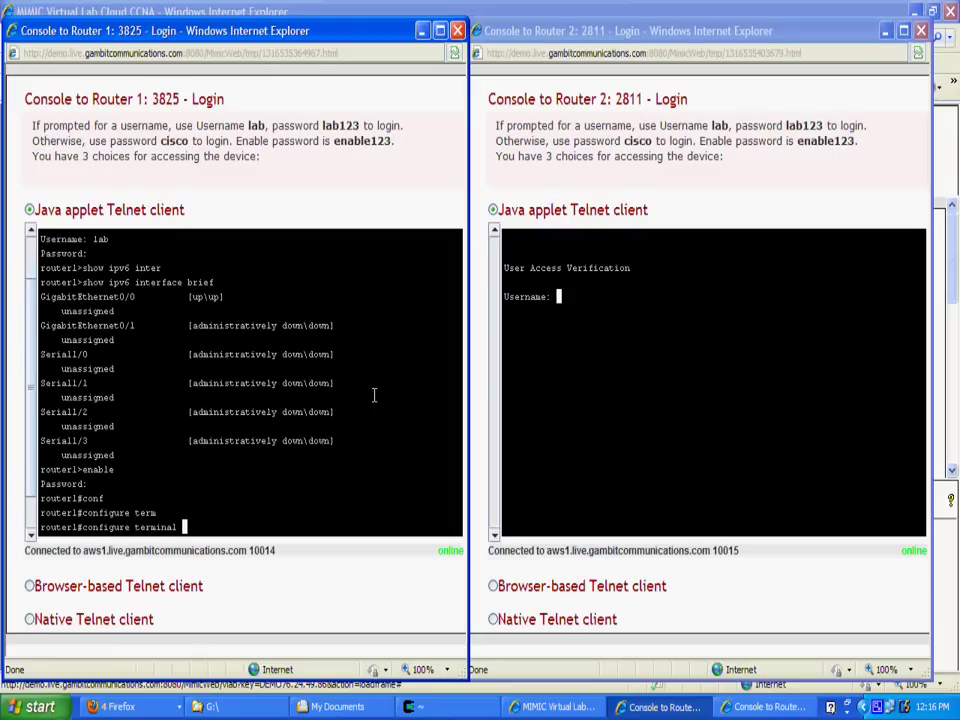
key("Return")
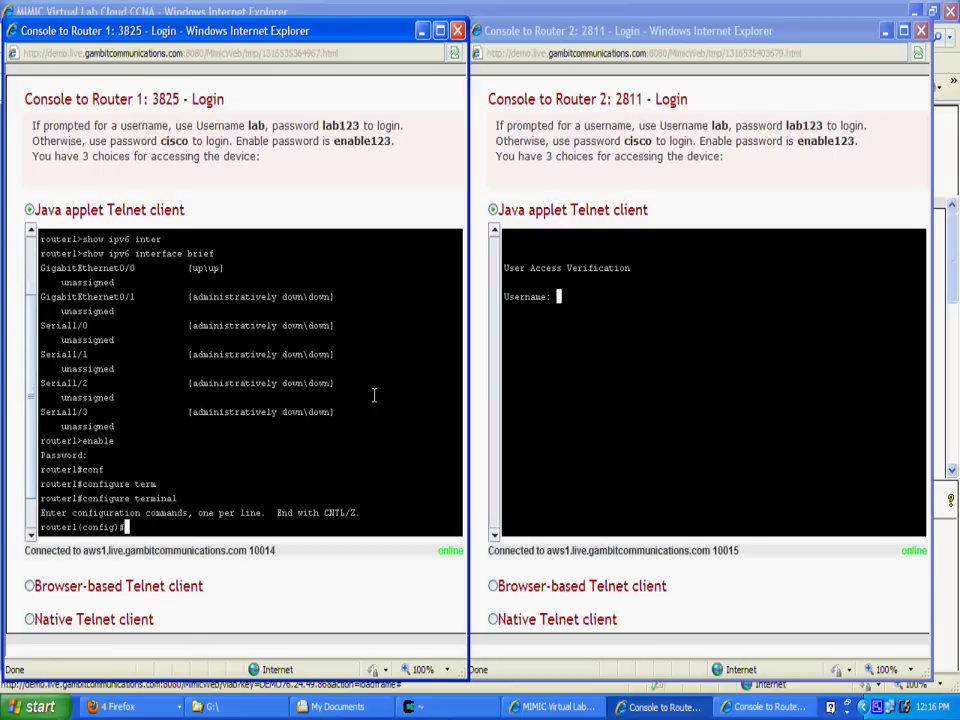
type("ipv")
key("Tab")
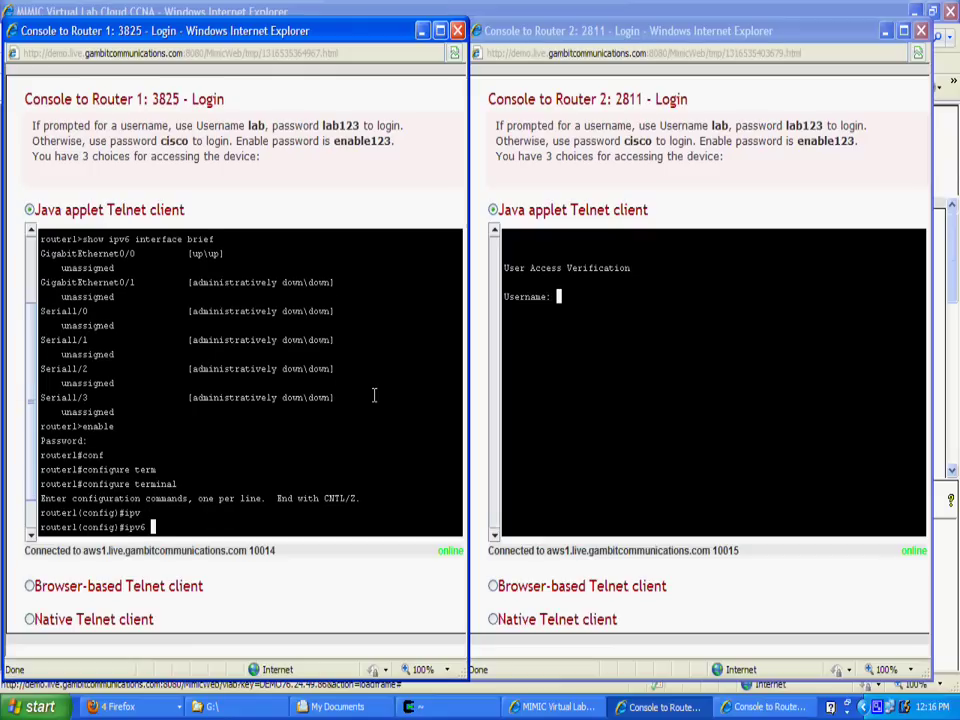
type("uni")
key("Tab")
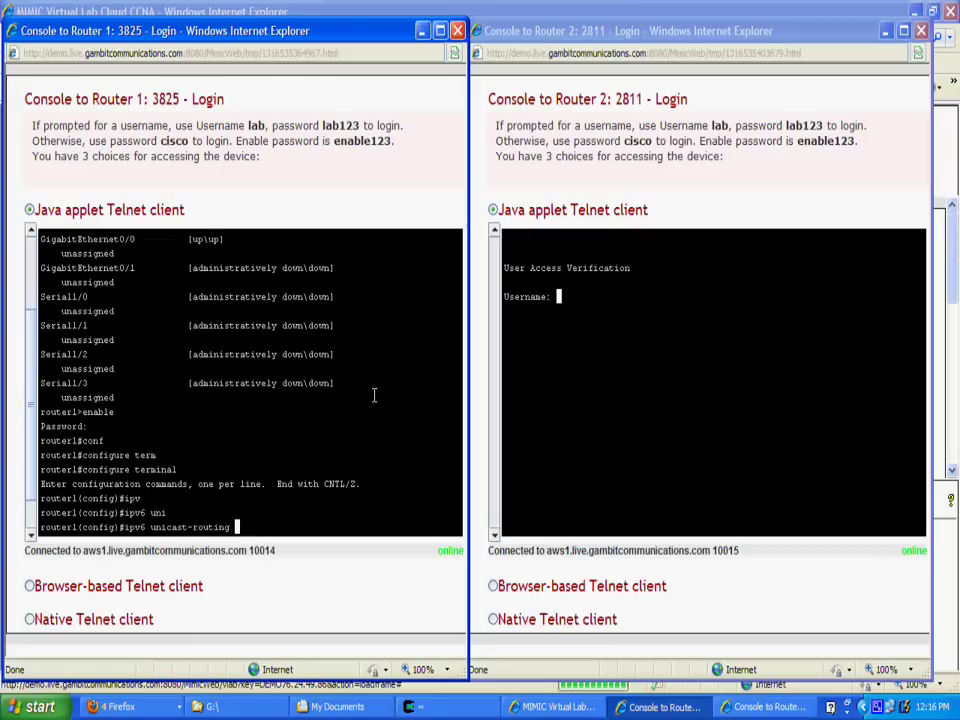
key("Return")
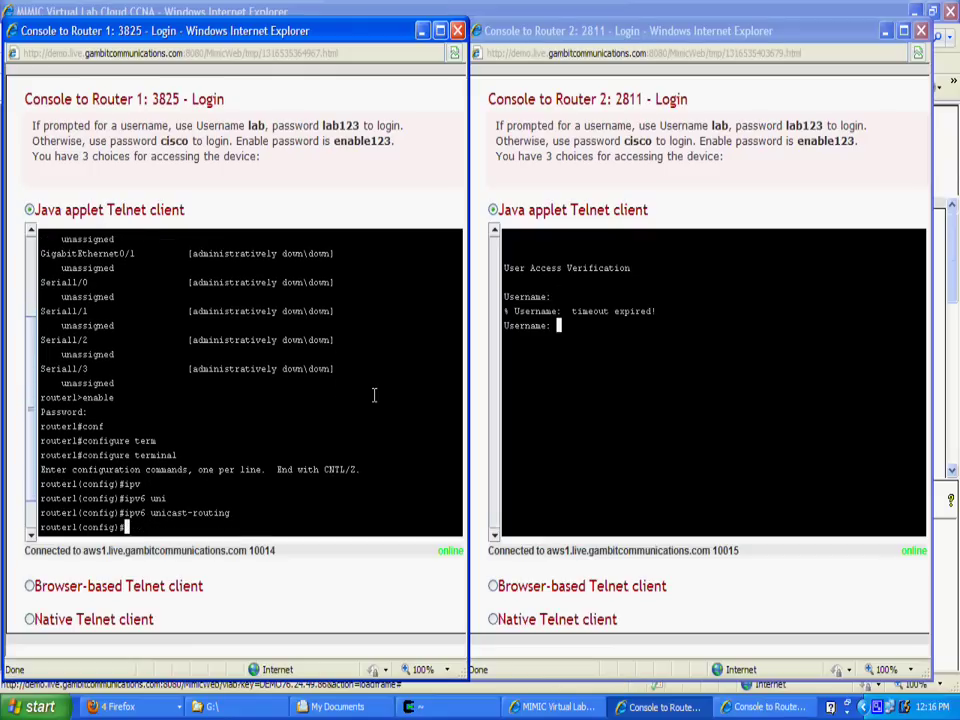
Give Serial1/1 clock rate 64000 and address 2001:a10:1:1::/64 eui-64, then unshut it.
type("inter s1/1")
key("Return")
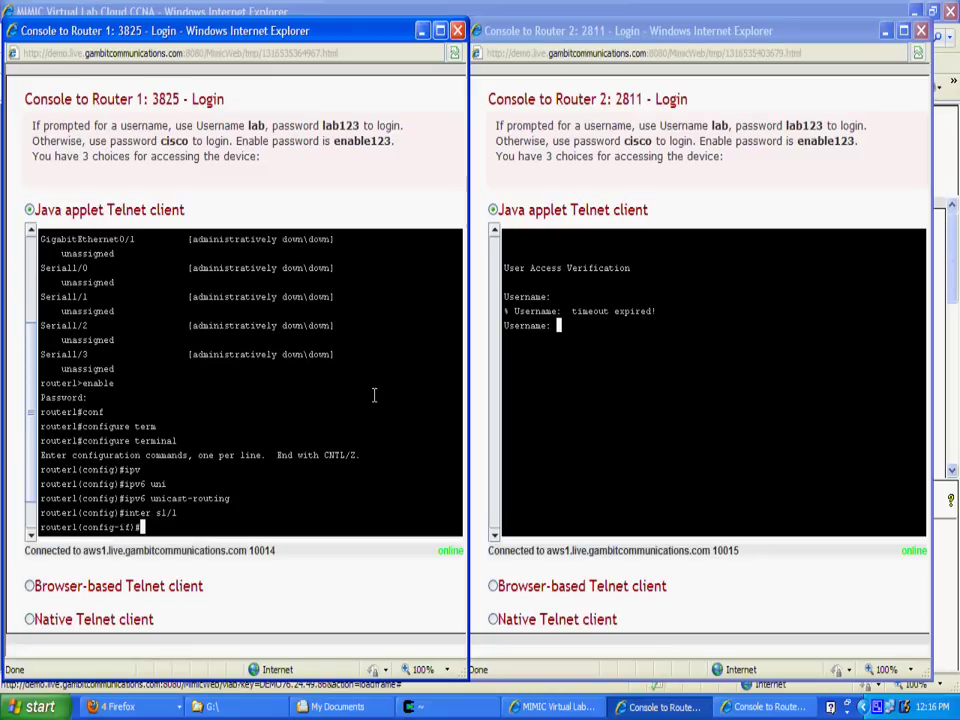
type("clock rate 64000")
key("Return")
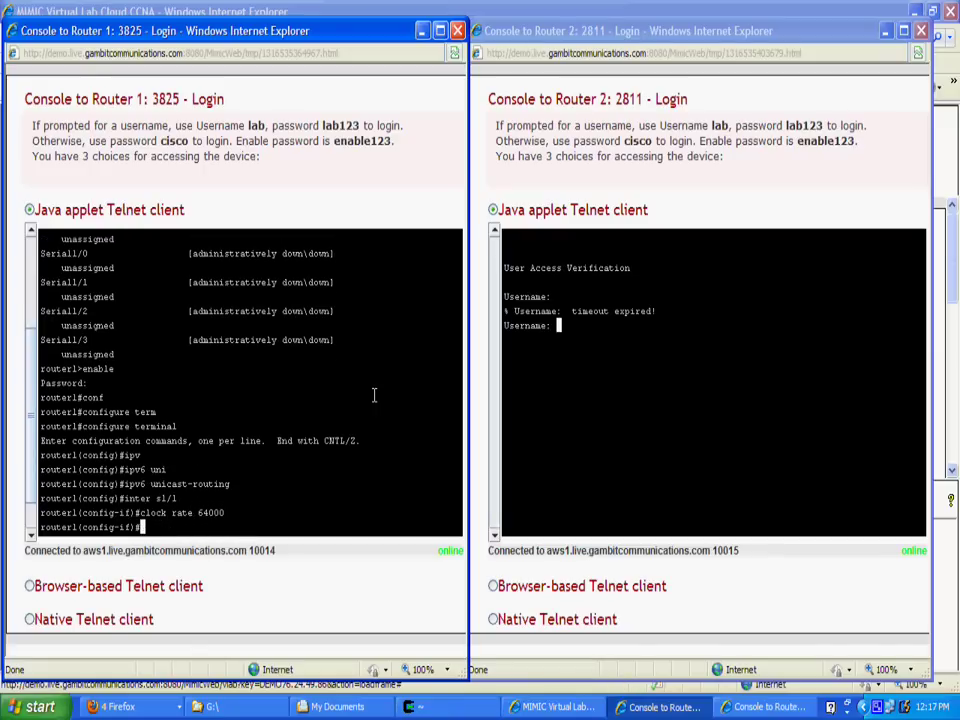
type("ipv6 add")
key("Tab")
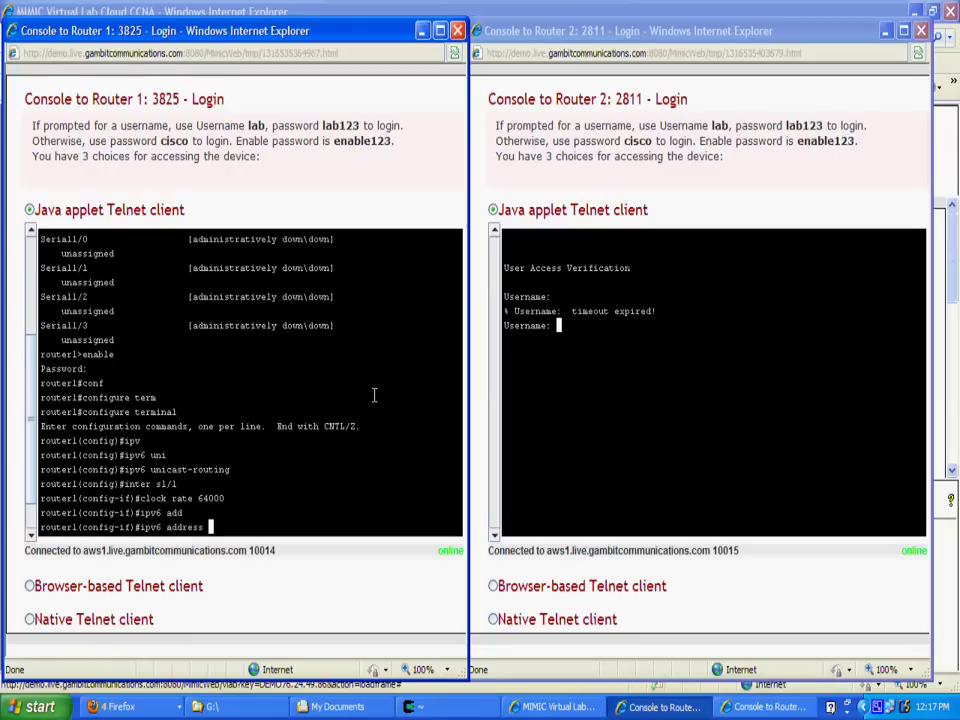
type("2001:a10:1:1::/64 eui")
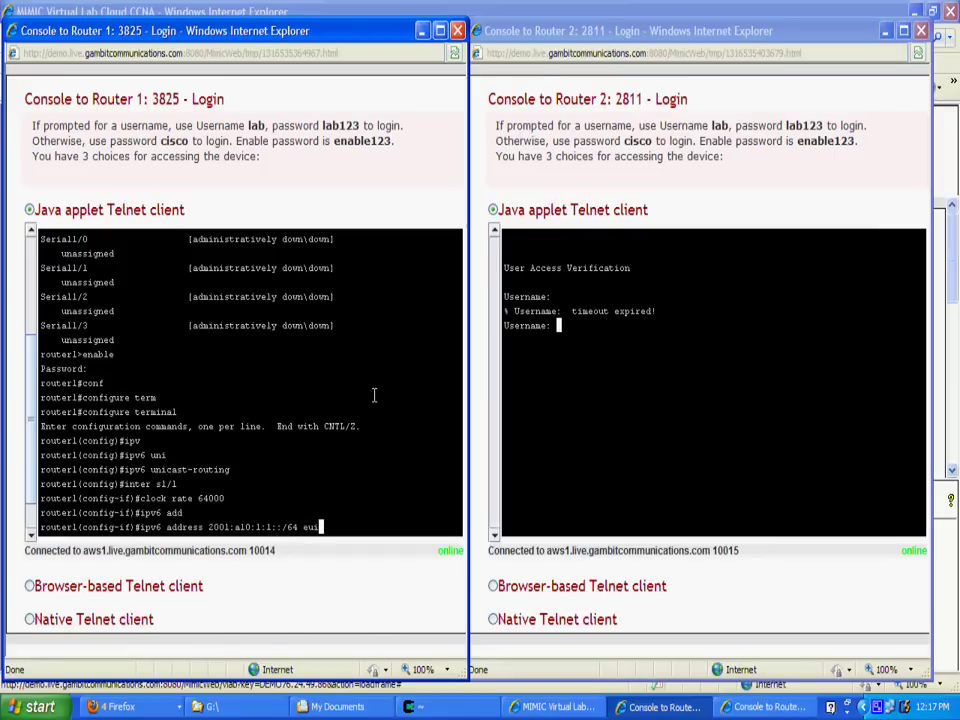
type("-64")
key("Return")
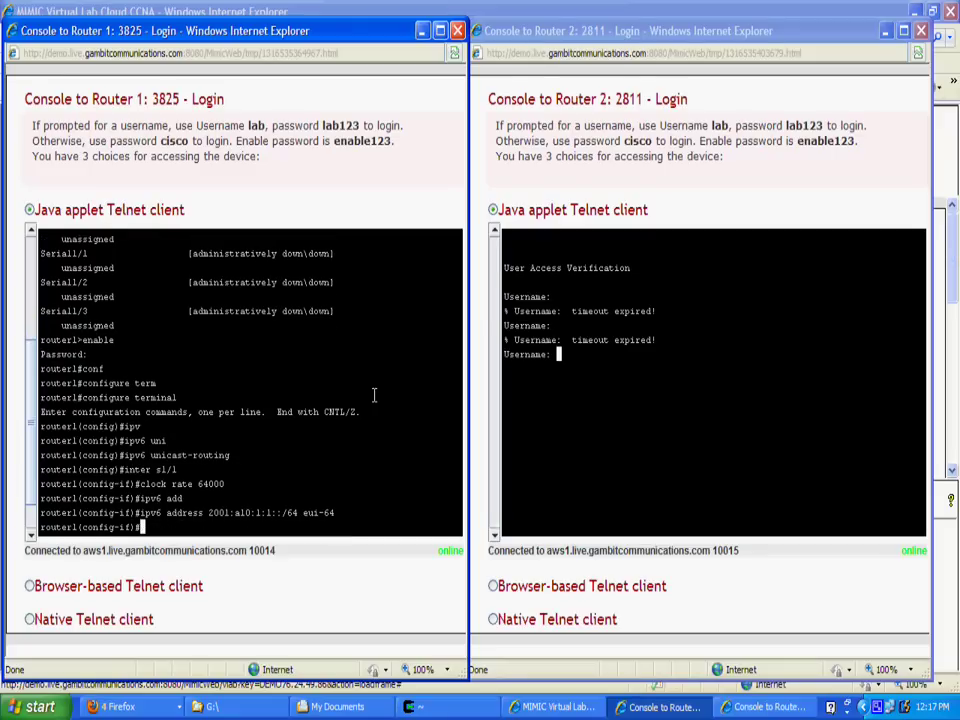
type("no shut")
key("Return")
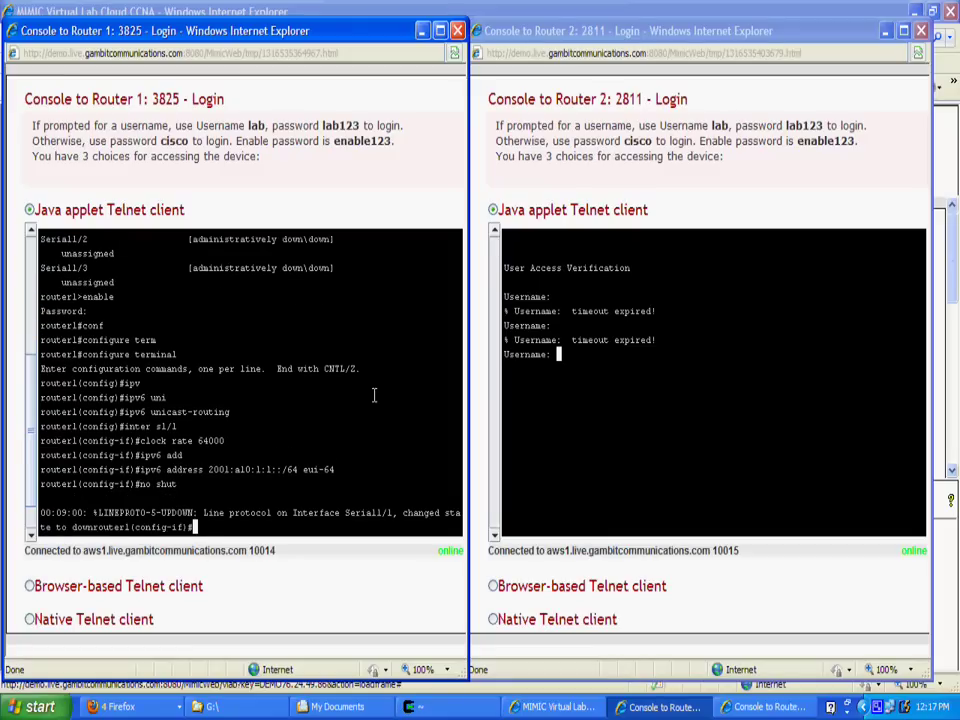
type("end")
key("Return")
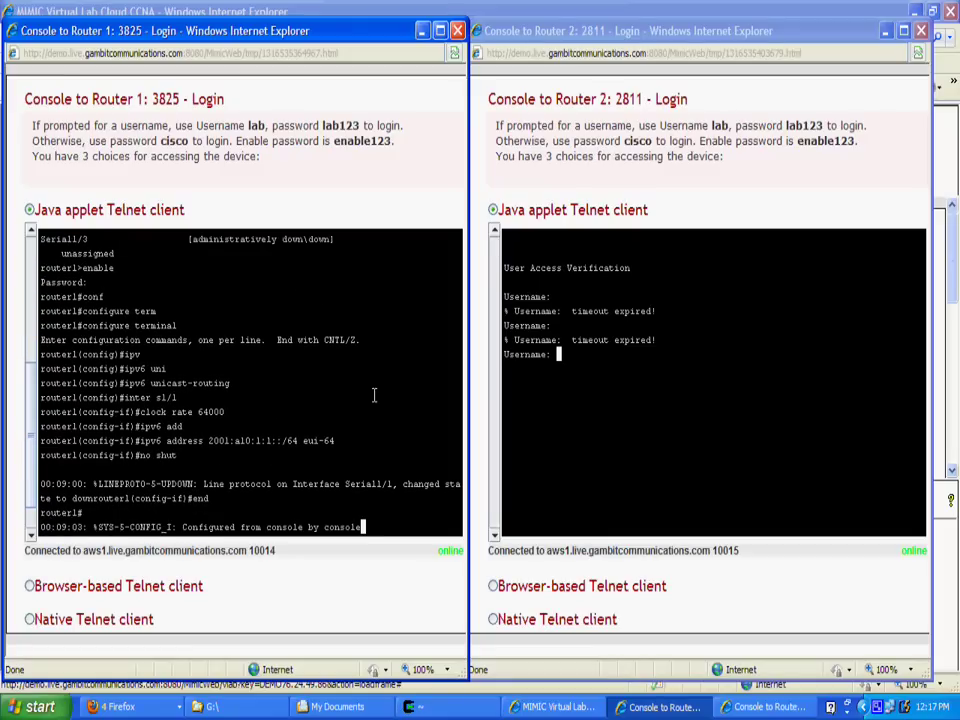
Run show ipv6 interface brief, listing Serial1/1 down/down with 2001:A10:1:1:215:62FF:FE9A:CB20.
key("Return")
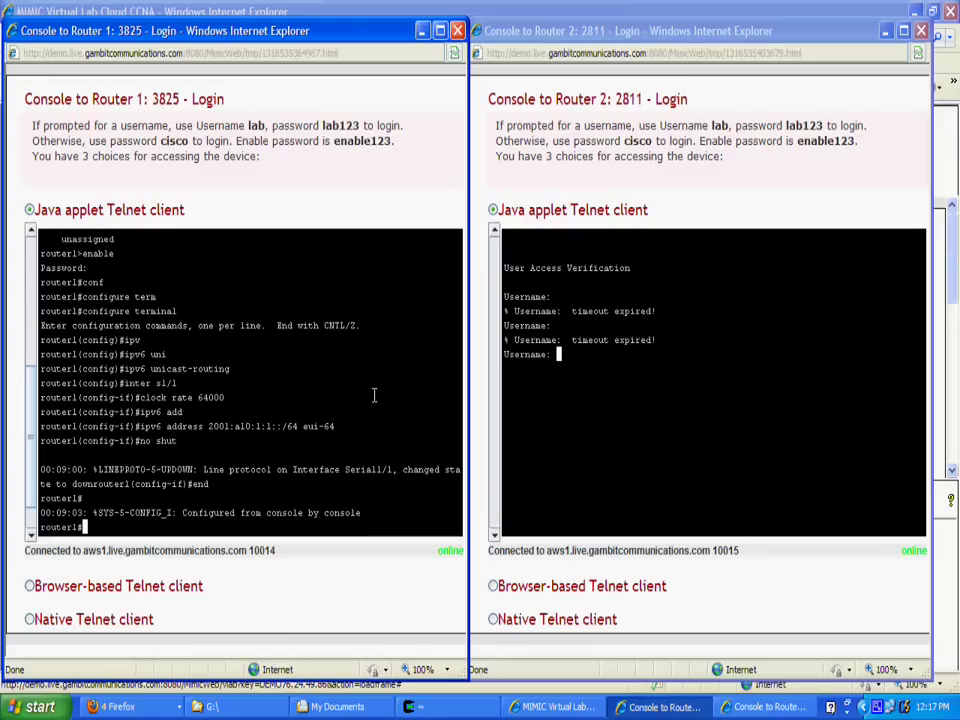
type("sho")
key("Return")
type("show i")
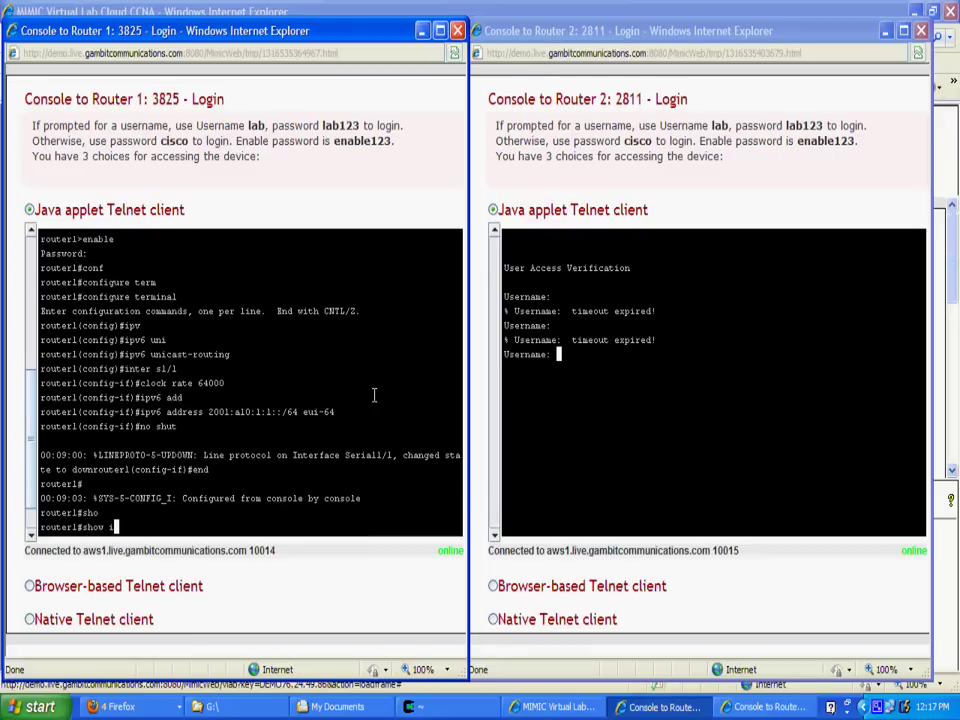
type("pv6")
key("Tab")
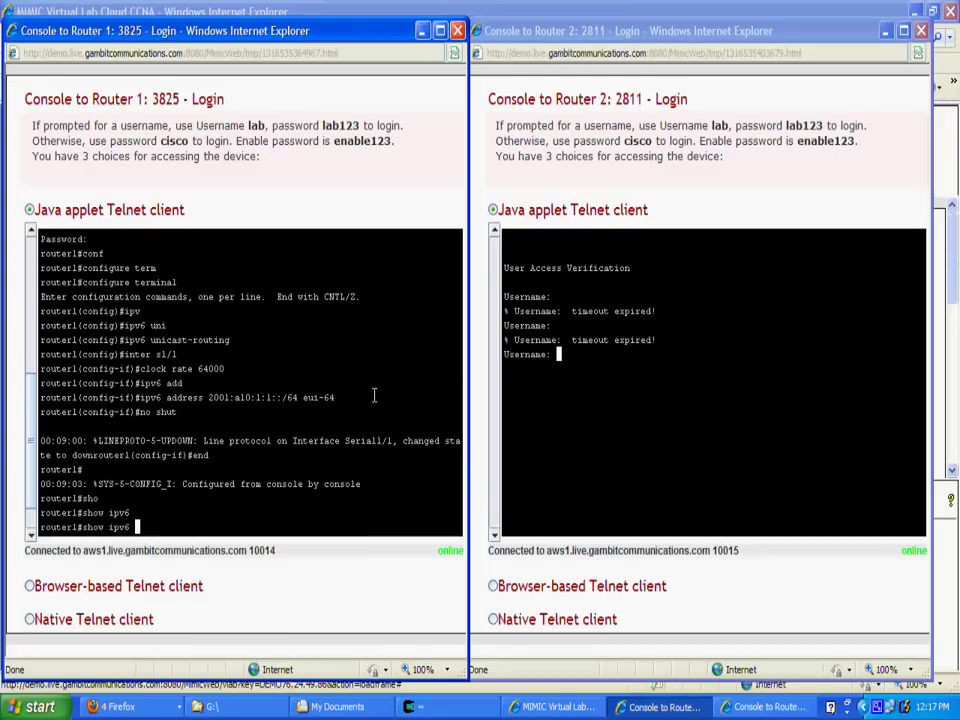
type("inter")
key("Tab")
type("b")
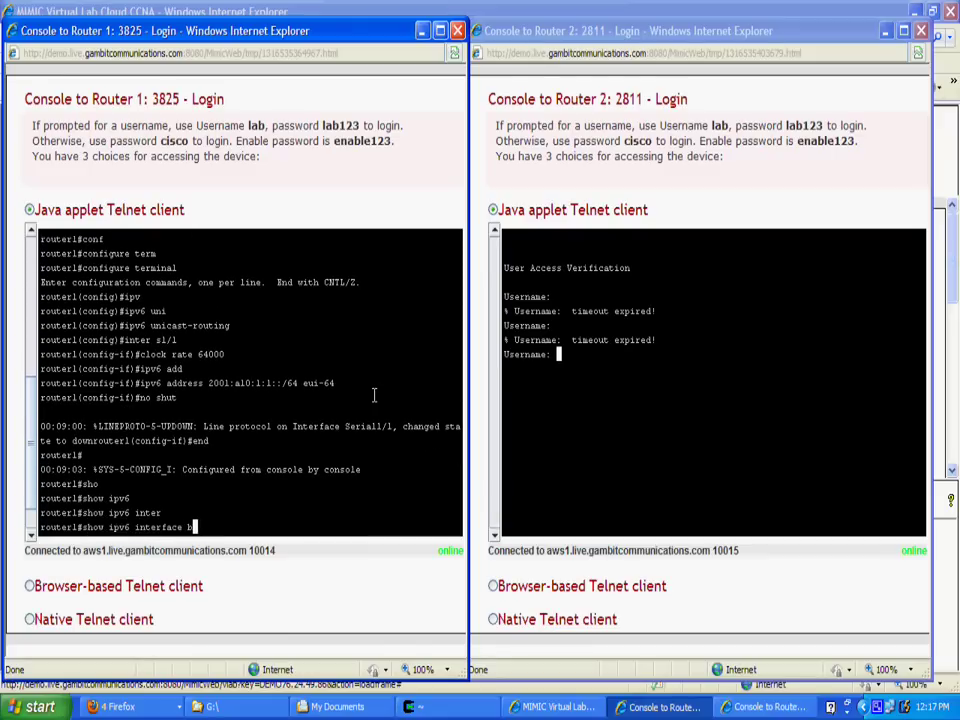
type("rief")
key("Return")
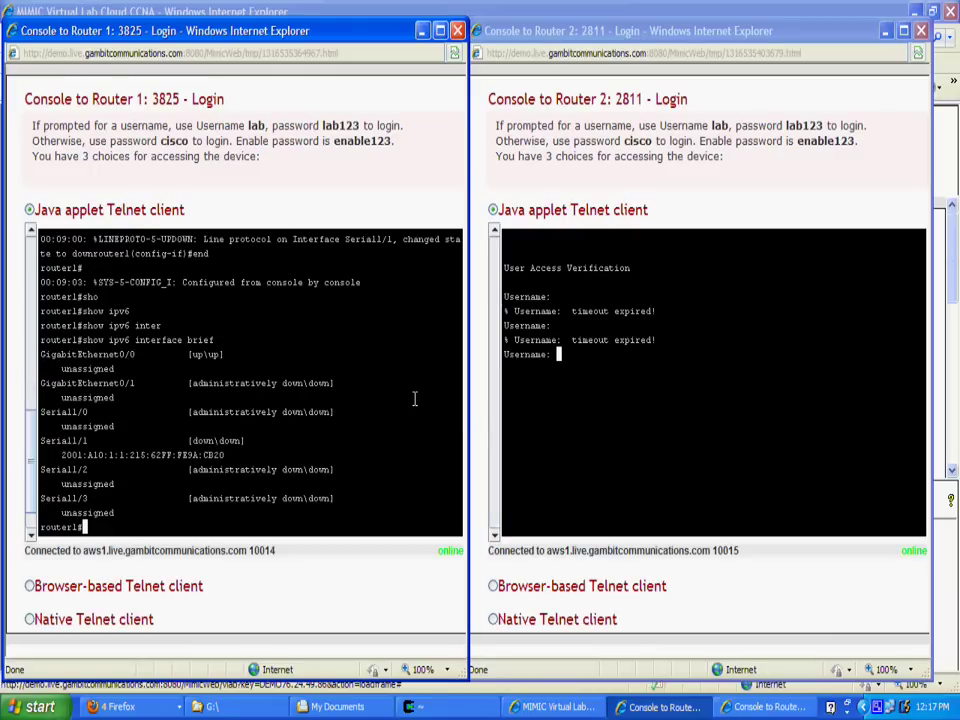
Log in to the Router 2 console with the lab credentials.
left_click(508, 428)
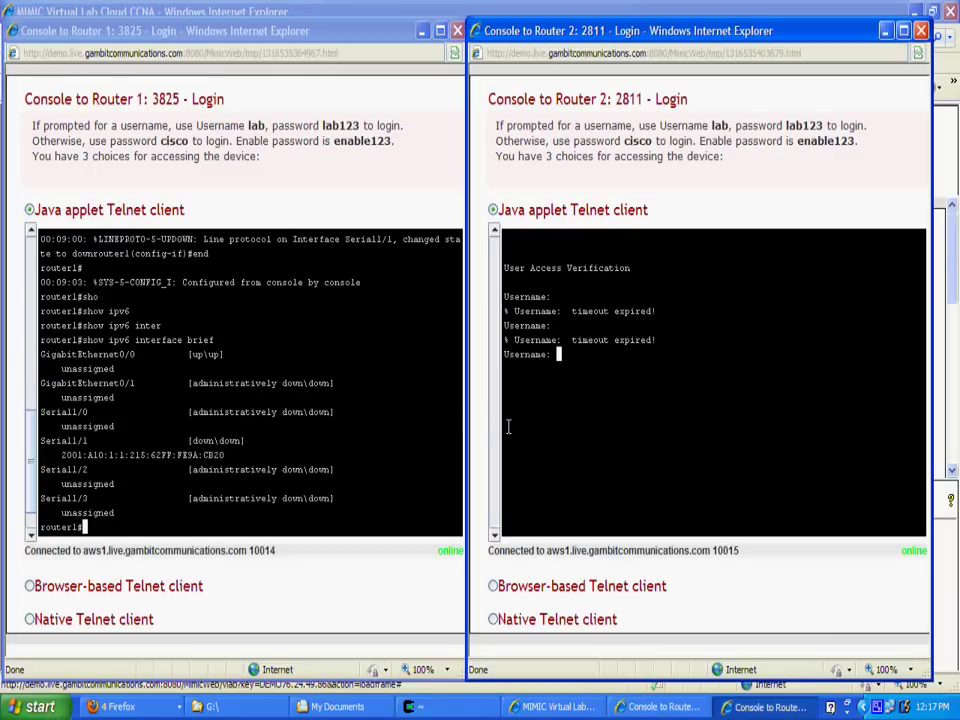
type("lab")
key("Return")
type("cisco")
key("Return")
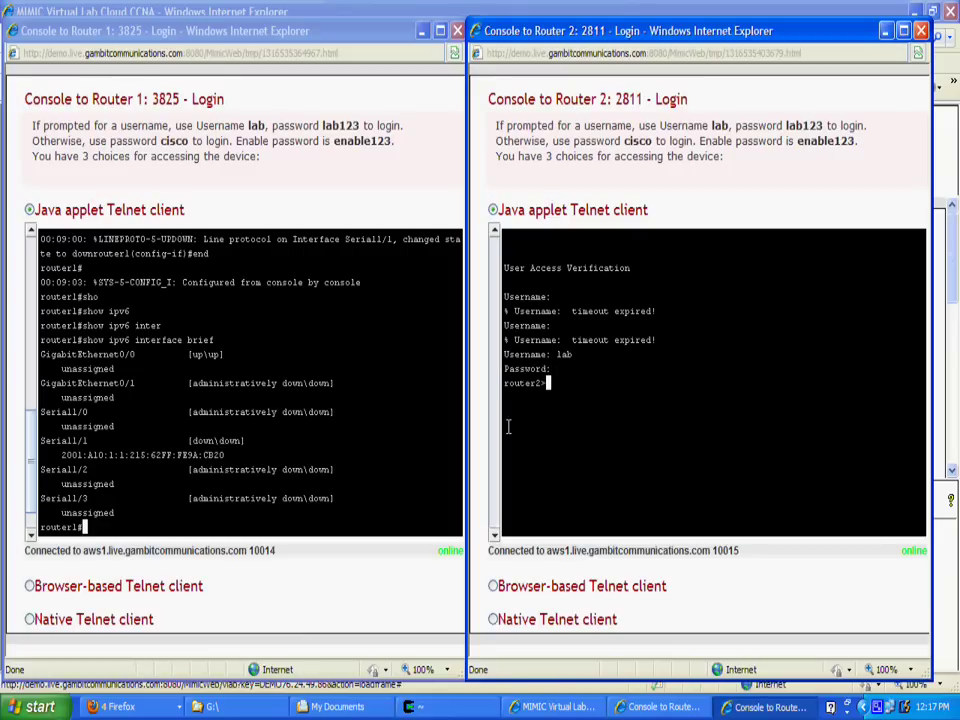
Run show ipv6 interface brief on Router 2 (all unassigned) and request privileged mode.
type("show")
key("Tab")
type("ip")
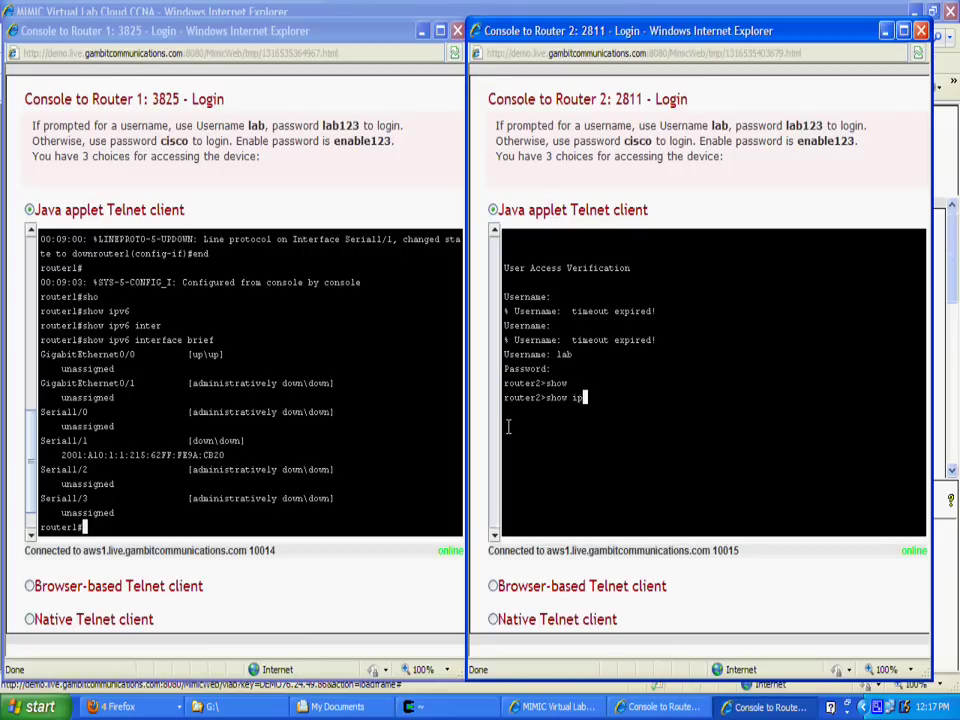
type("v6")
key("Tab")
type("inter")
key("Tab")
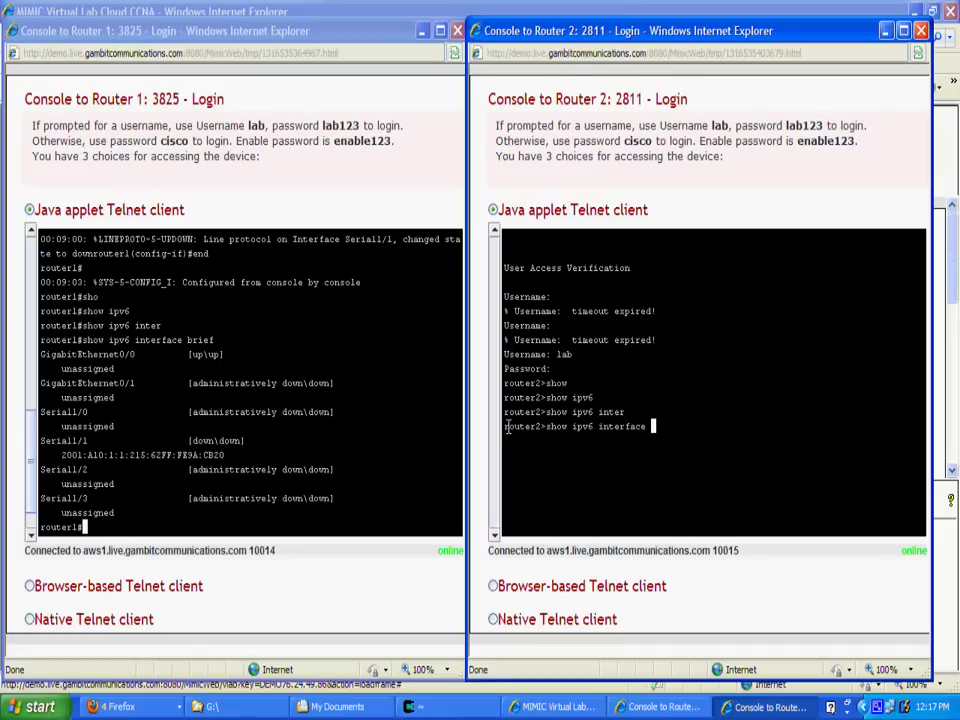
type("brief")
key("Return")
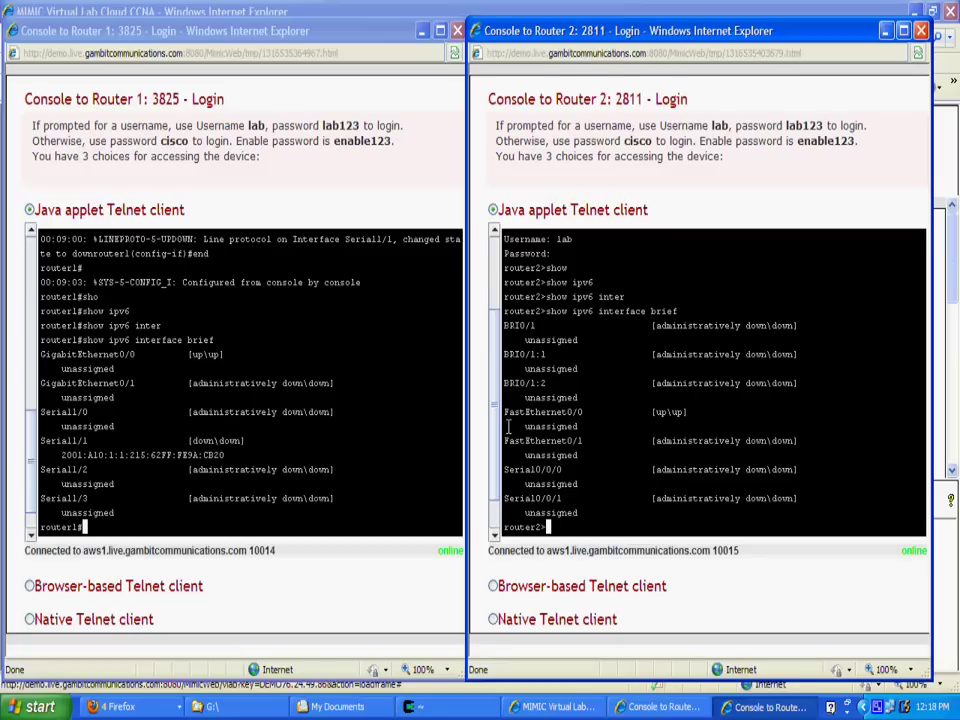
type("enab")
key("Return")
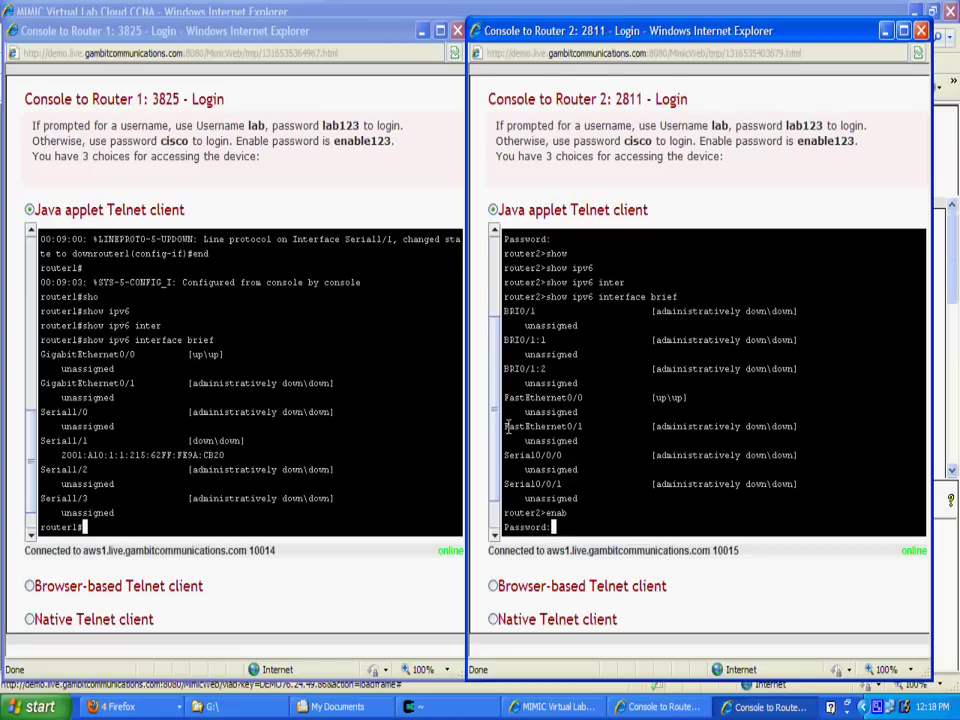
Enter global configuration on Router 2 and enable ipv6 unicast-routing.
key("Return")
type("conf t")
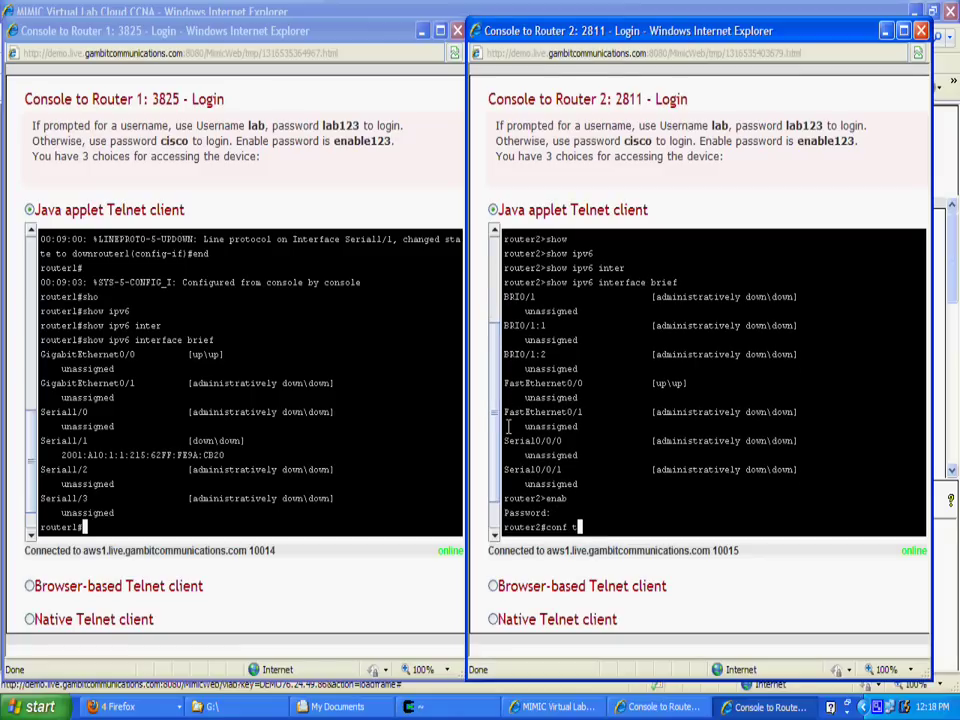
key("Return")
type("ip")
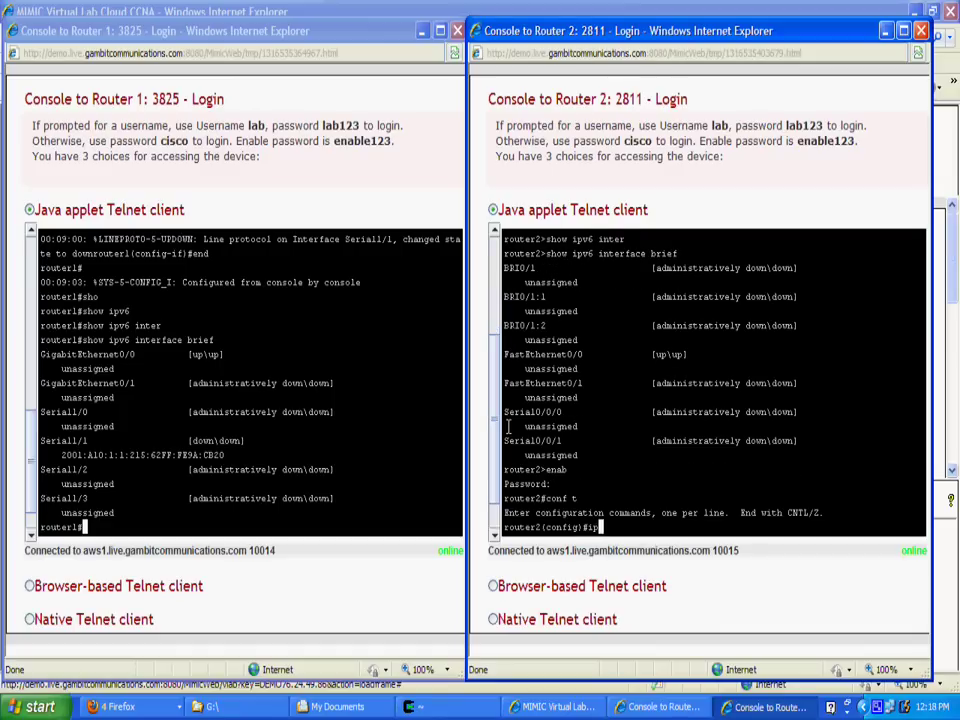
type("v6 un")
key("Tab")
key("Return")
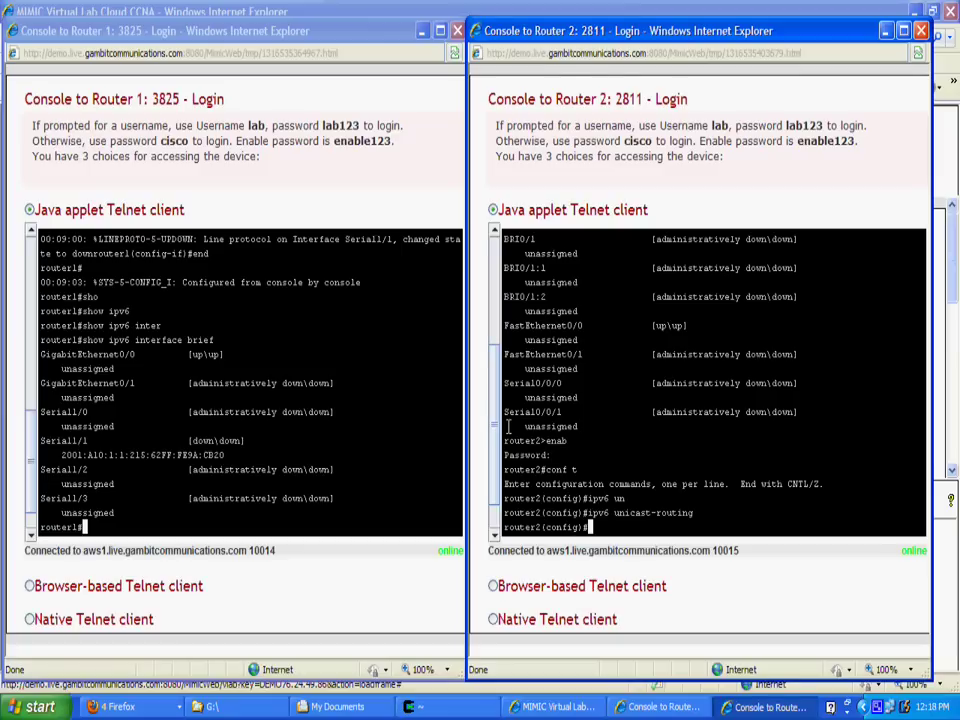
Give Serial0/0/1 address 2001:a10:1:1::/64 eui-64, unshut it, and exit configuration.
type("inter s0/0/1")
key("Return")
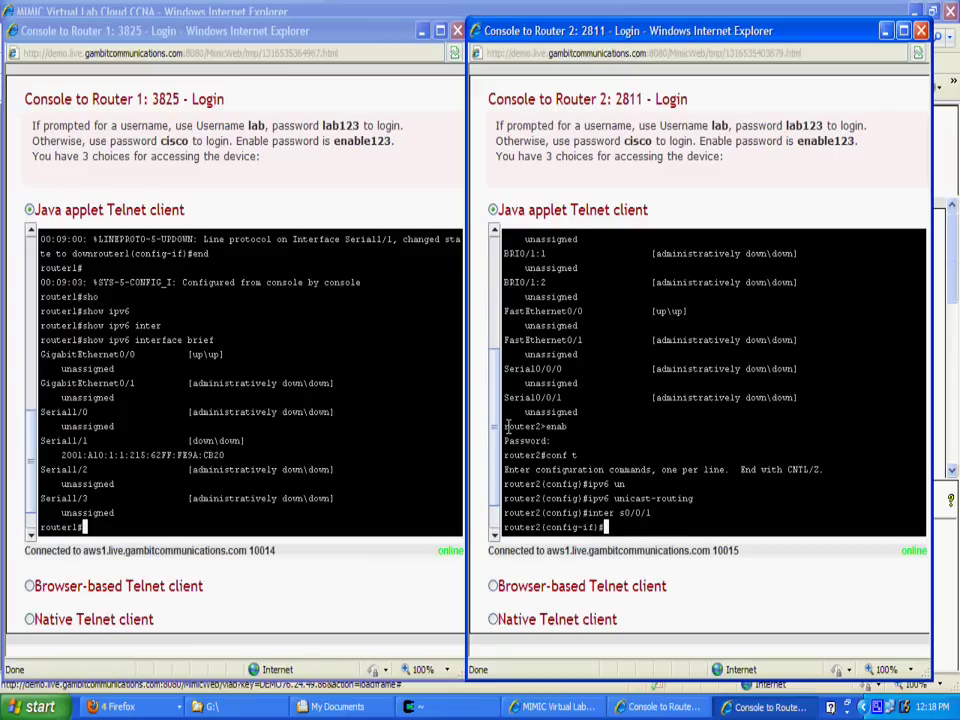
type("ipv6 add")
key("Tab")
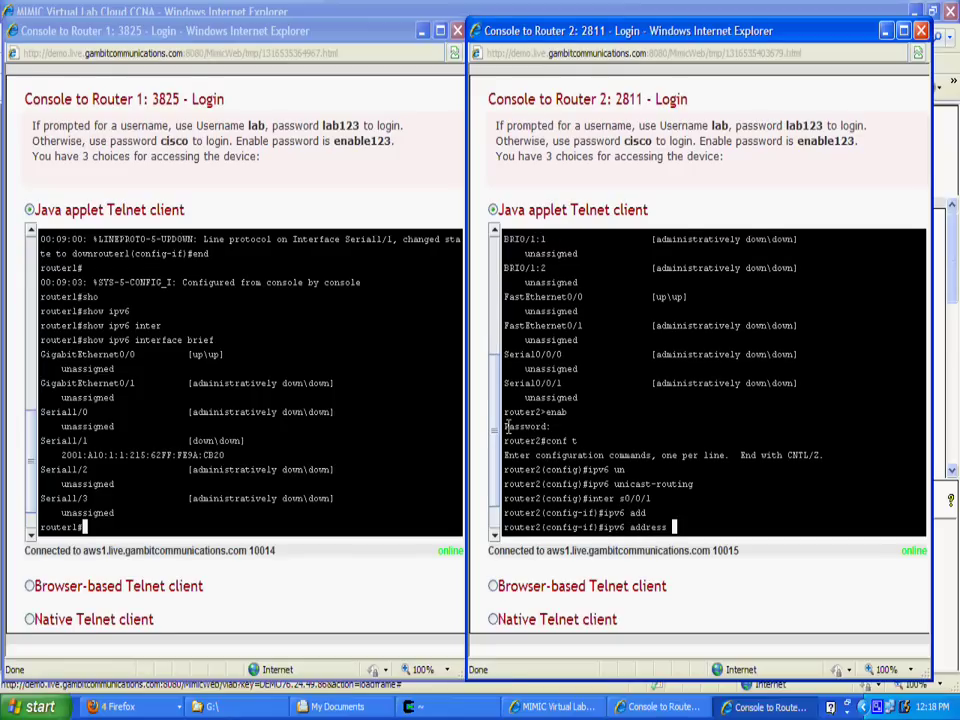
type("2001:a10:1:1::/64 eui-64")
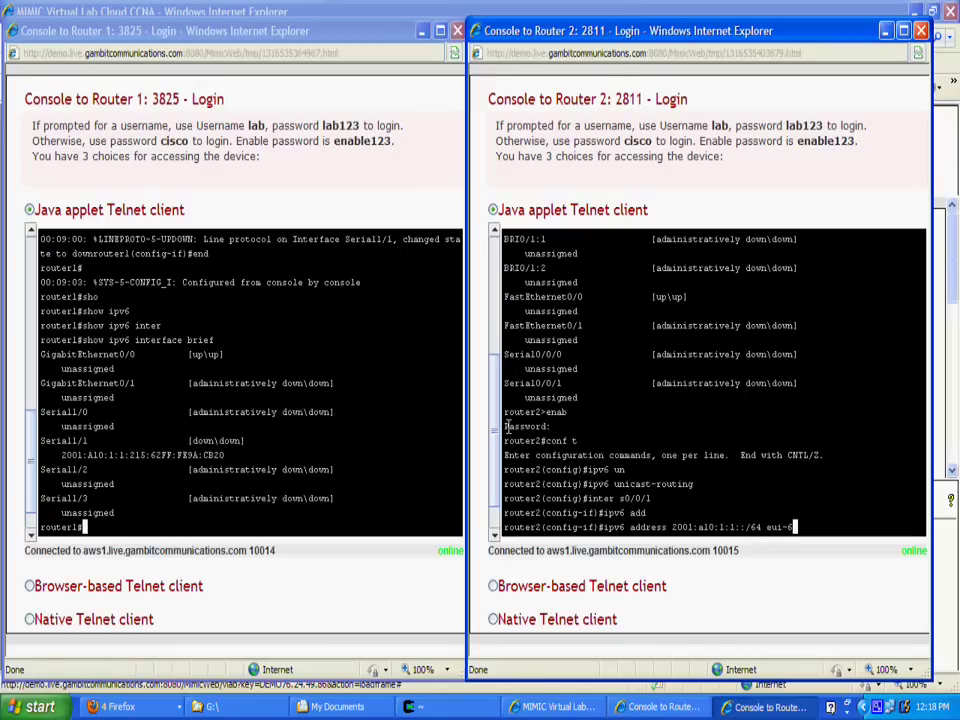
key("Return")
type("no shut")
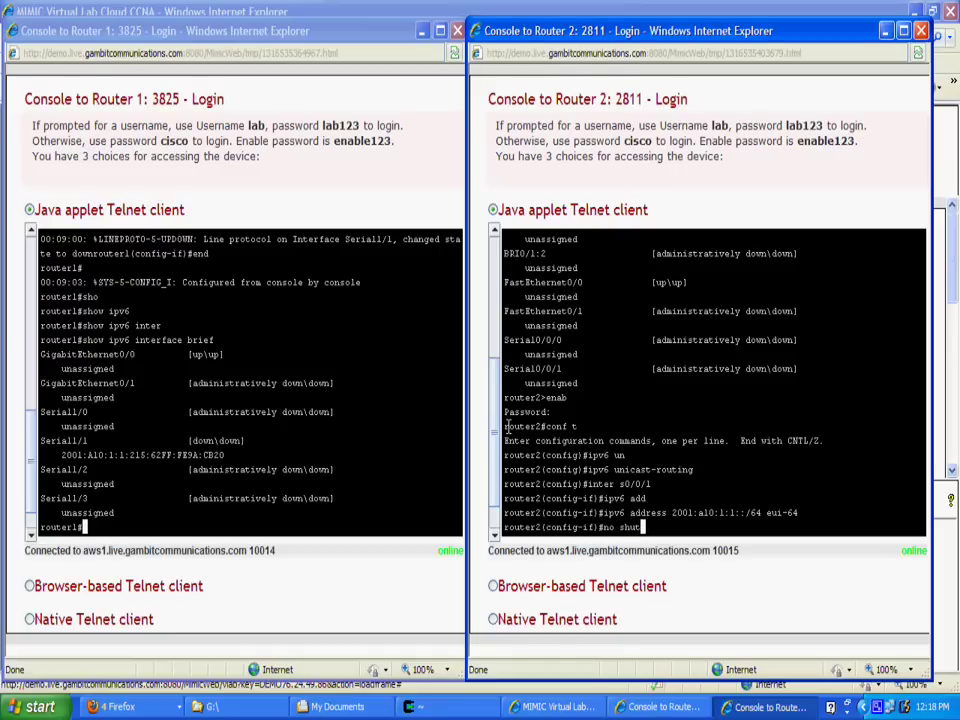
key("Return")
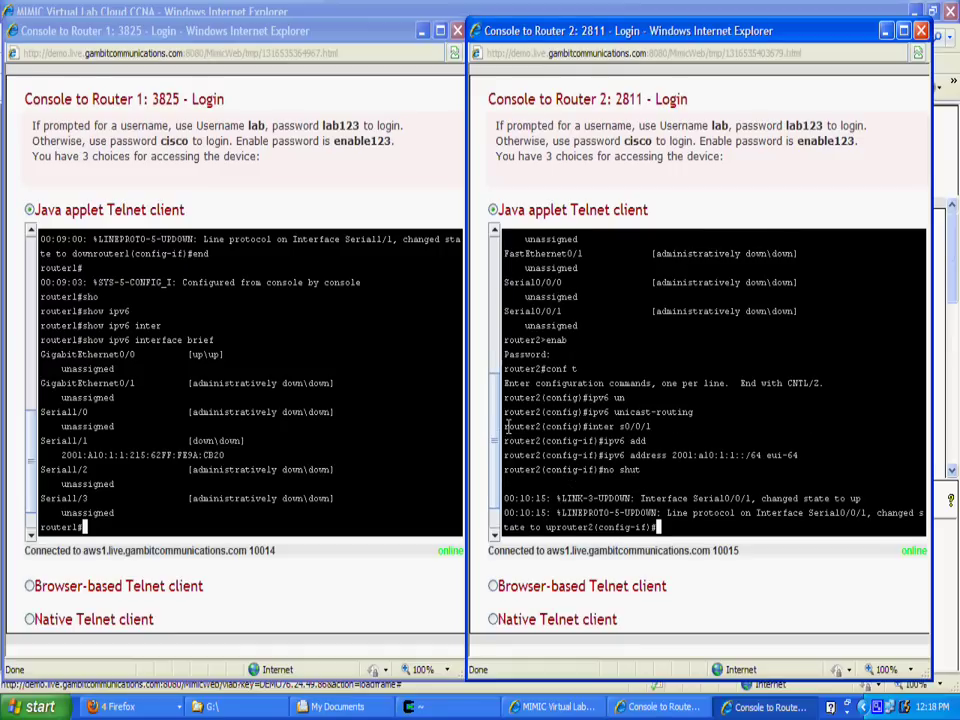
key("Return")
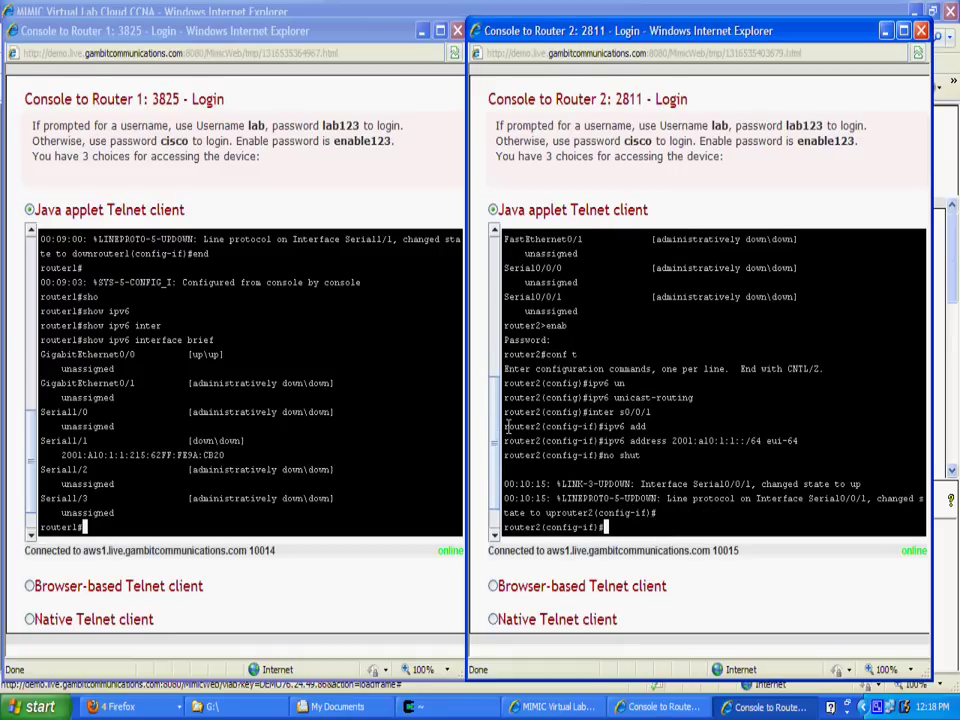
key("ctrl+z")
key("Return")
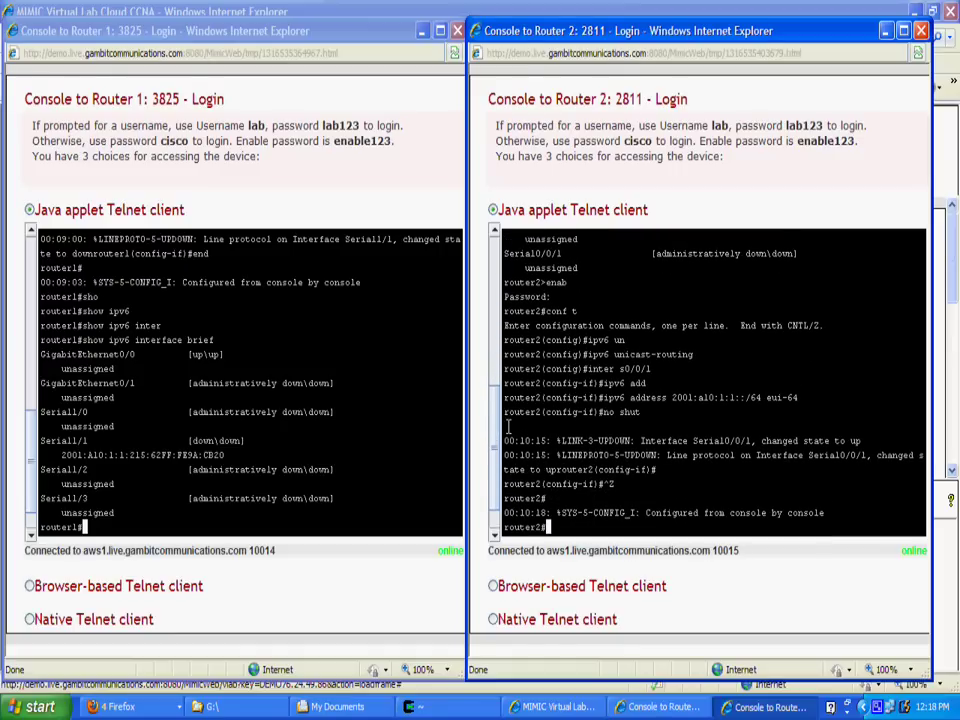
Verify with show ipv6 interface brief and show cdp neighbors detail, listing router1 on Serial0/0/1.
type("show ipv6 interface brief")
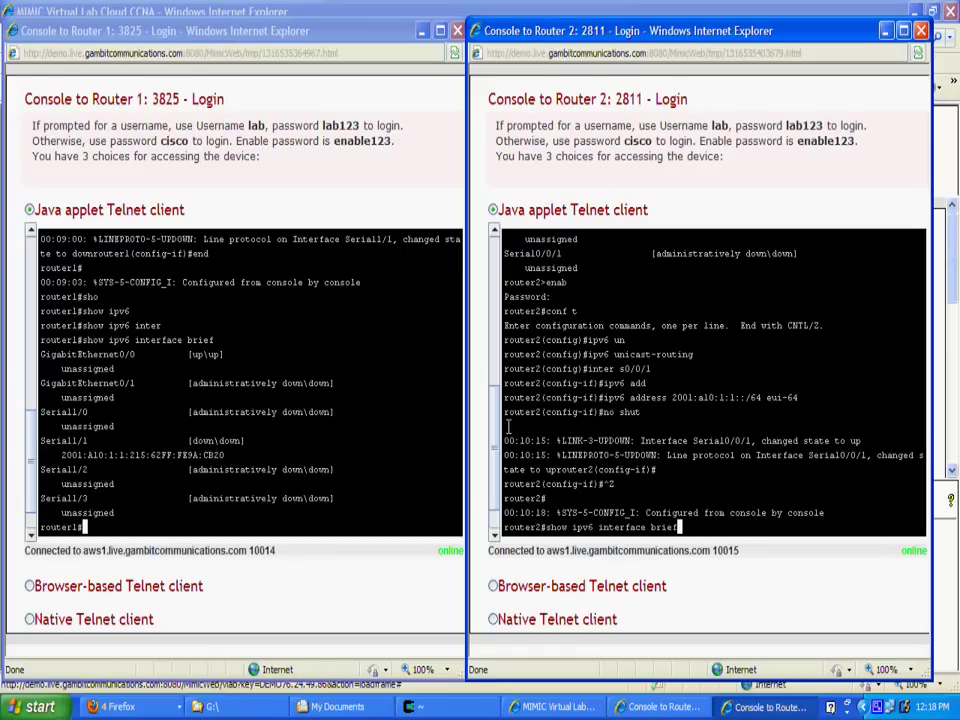
key("Return")
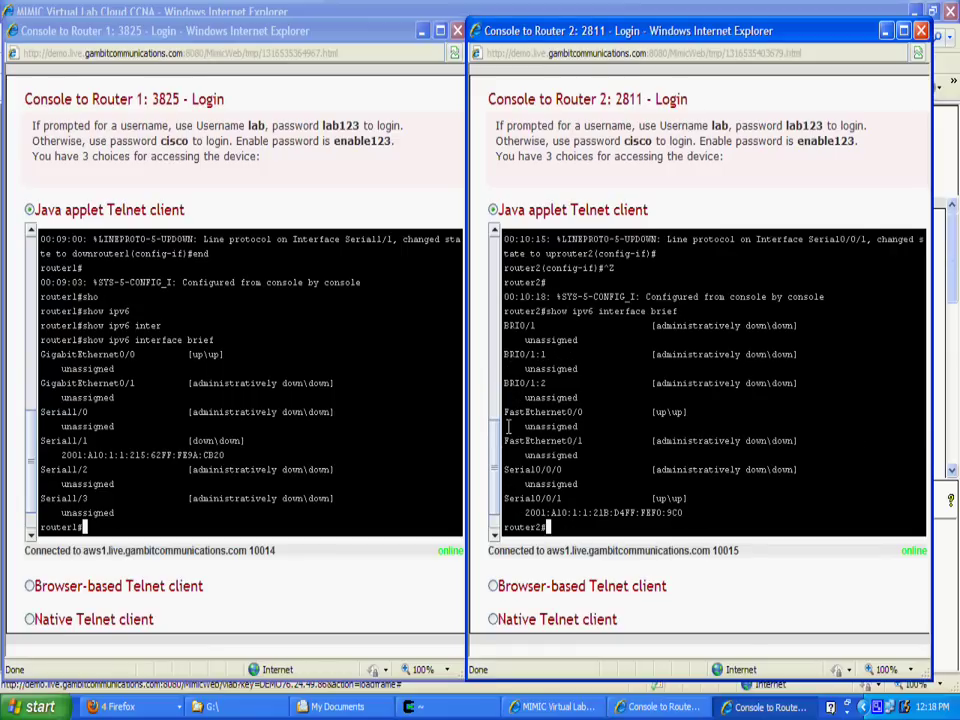
type("show cdp ?neighbors detail")
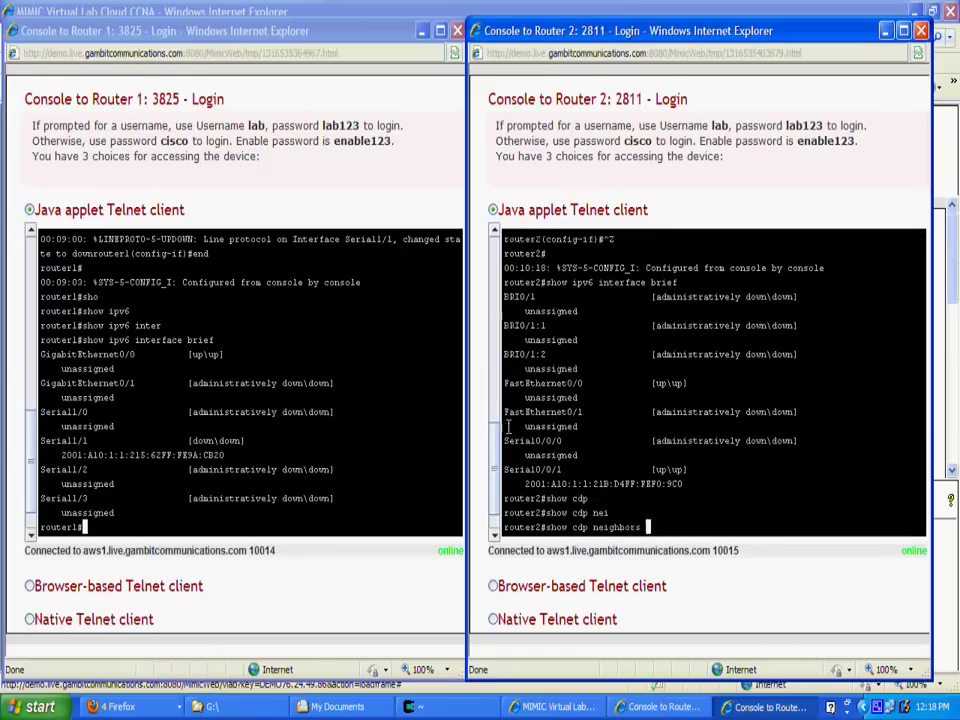
key("Return")
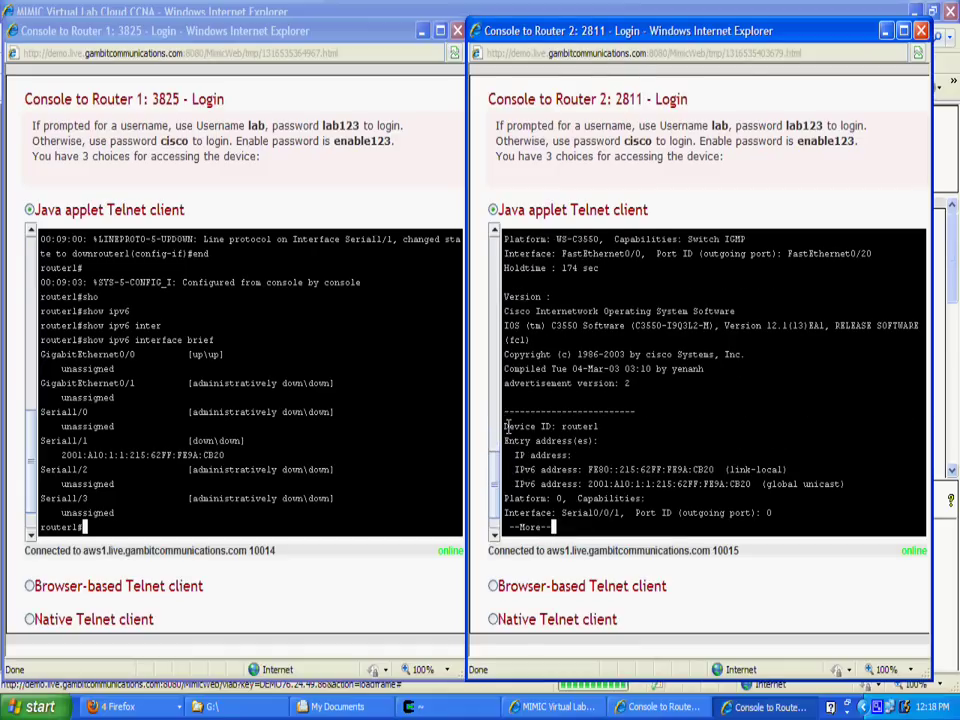
key("space")
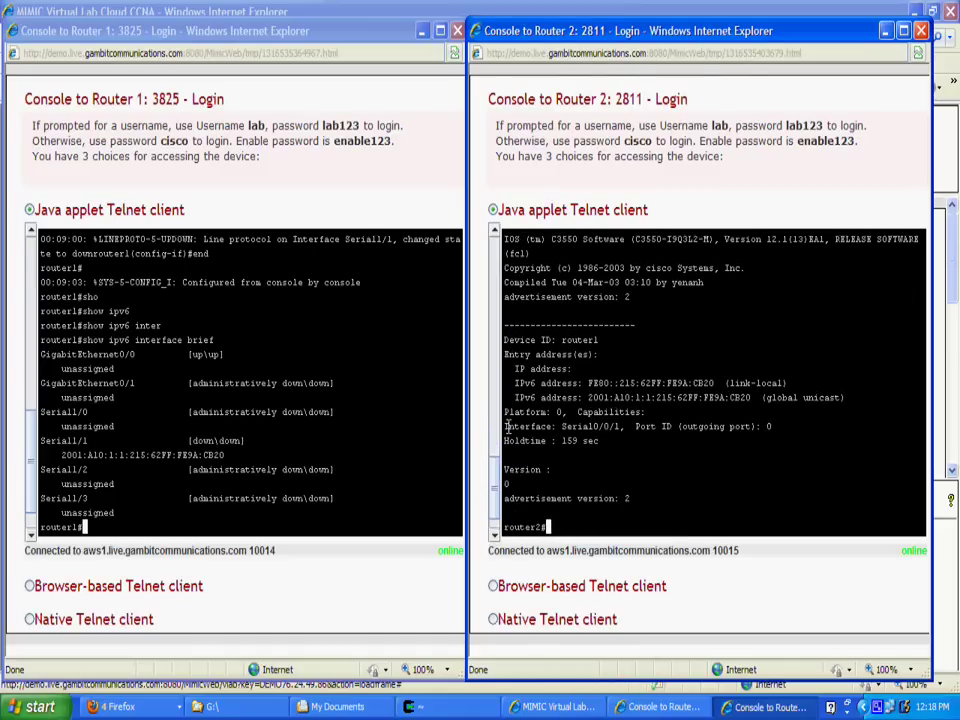
Enter a ping to Router 1's Serial1/1 address 2001:a10:1:1:215:62ff:fe9a:cb20.
type("ping 2001:")
type("110:1:")
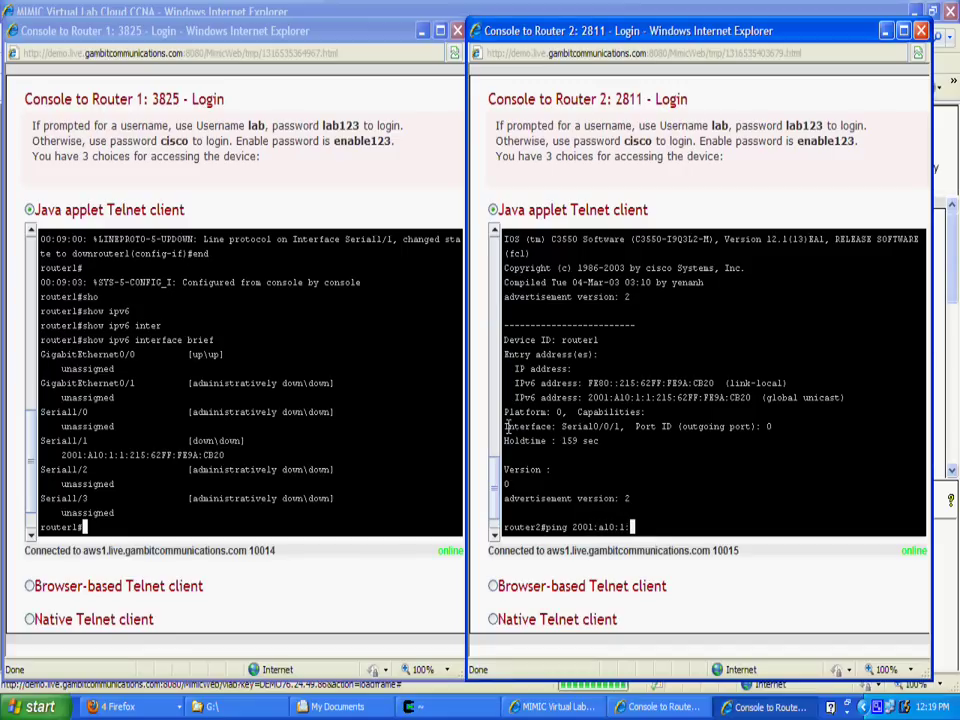
type("1:21")
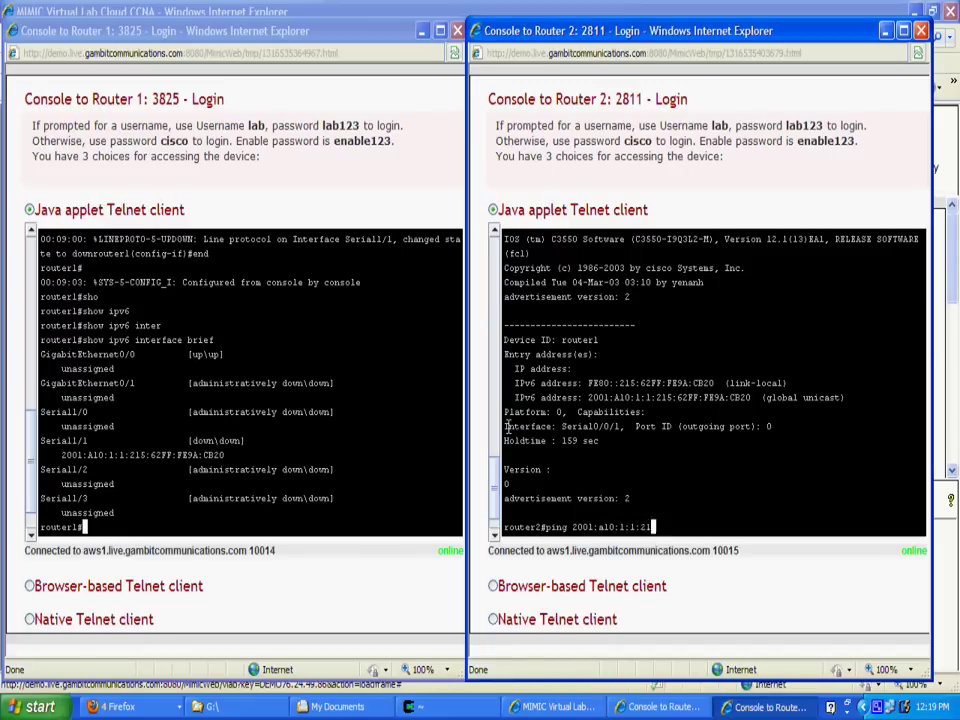
type("5:62ff:fe9a:cb20")
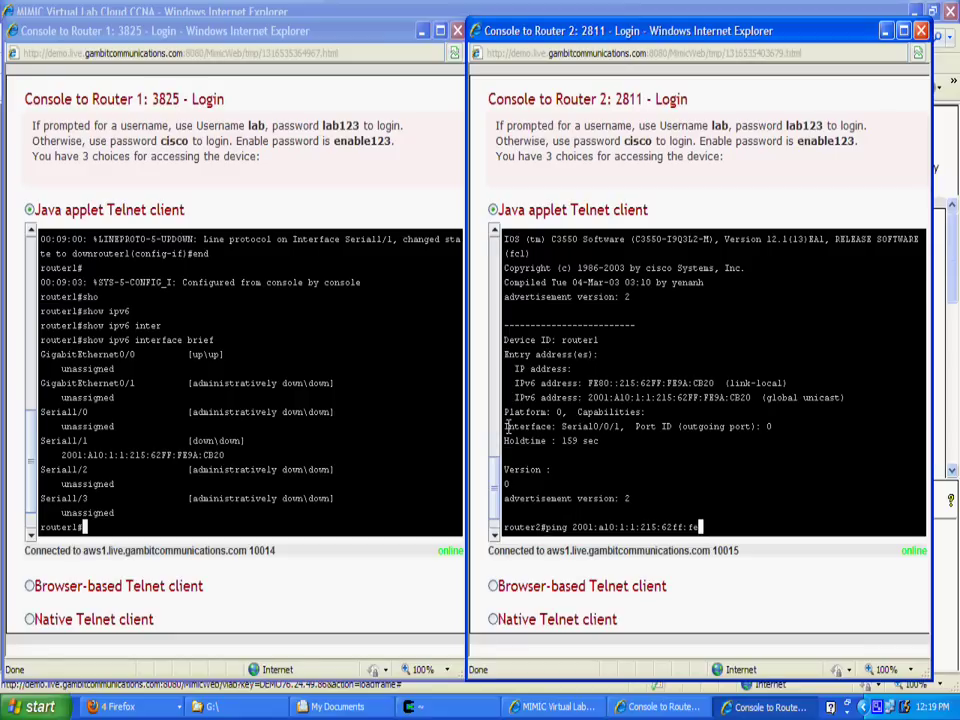